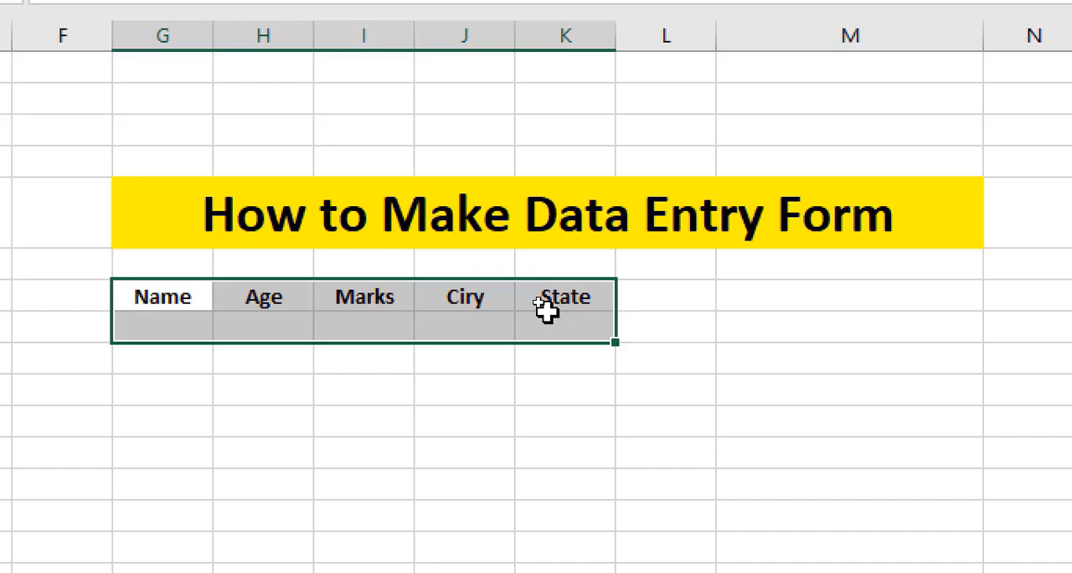
Examine the column headings from Name to State in row 7 and the empty rows beneath them.
drag(545, 310, 526, 494)
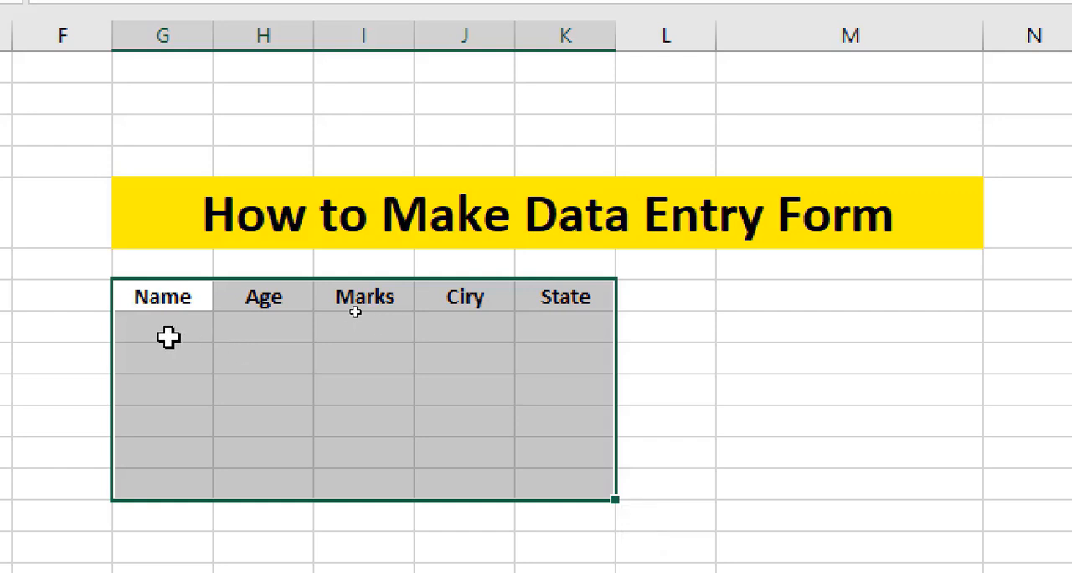
click(215, 333)
click(160, 327)
click(171, 298)
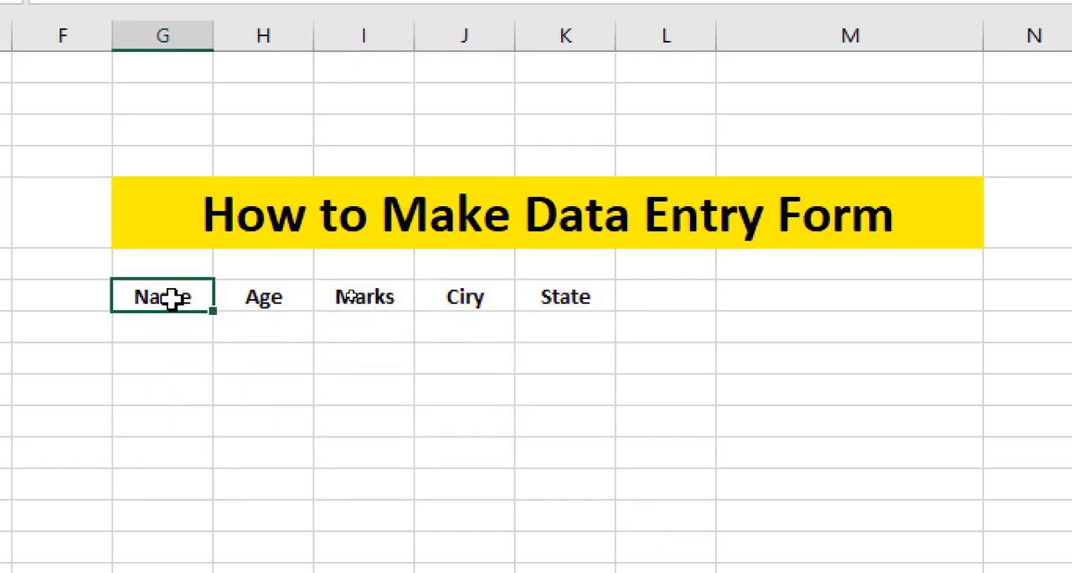
click(226, 307)
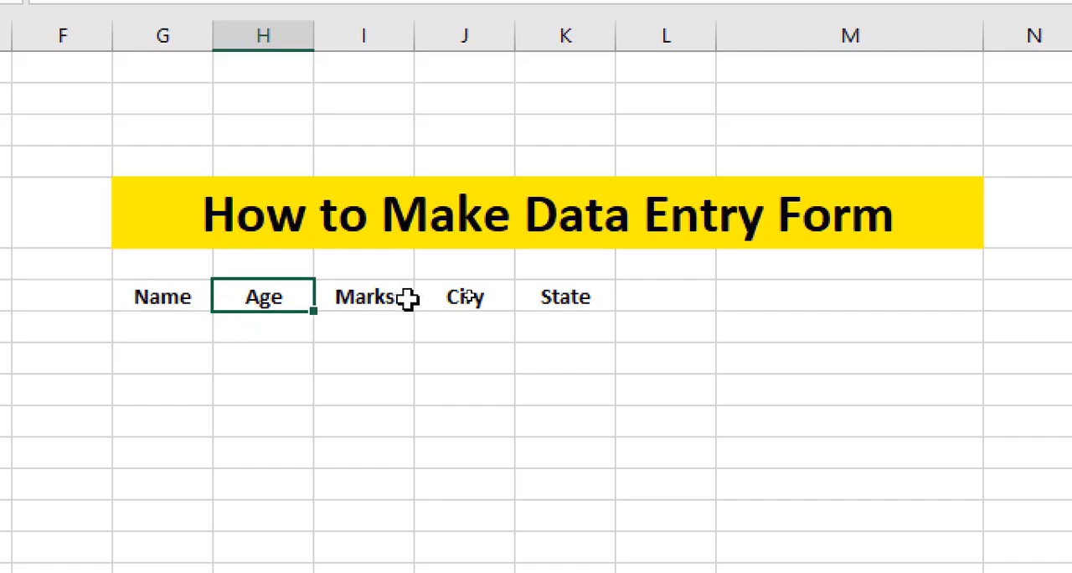
click(410, 298)
click(466, 301)
click(570, 305)
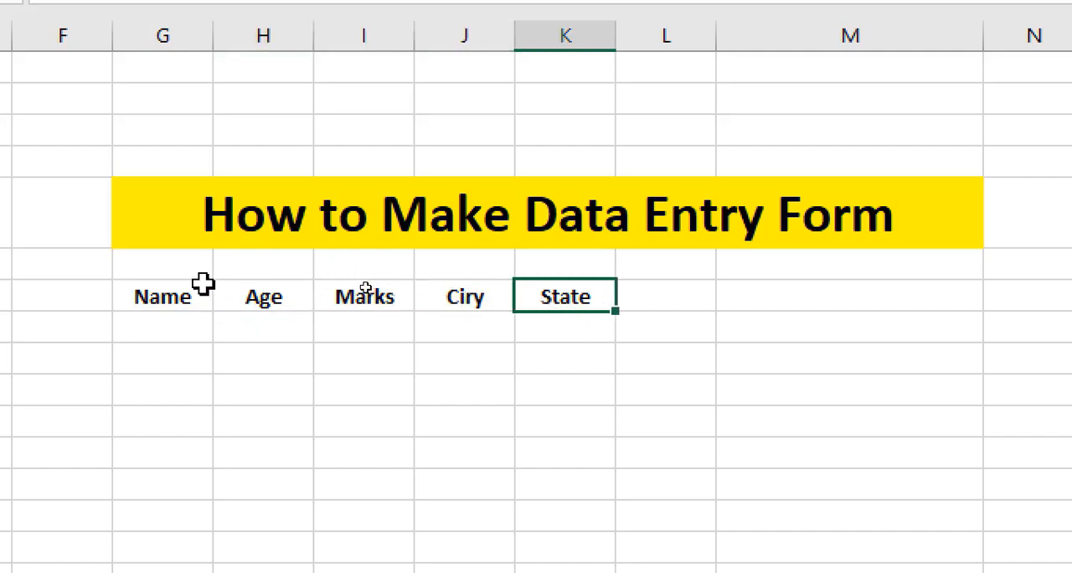
drag(183, 295, 567, 297)
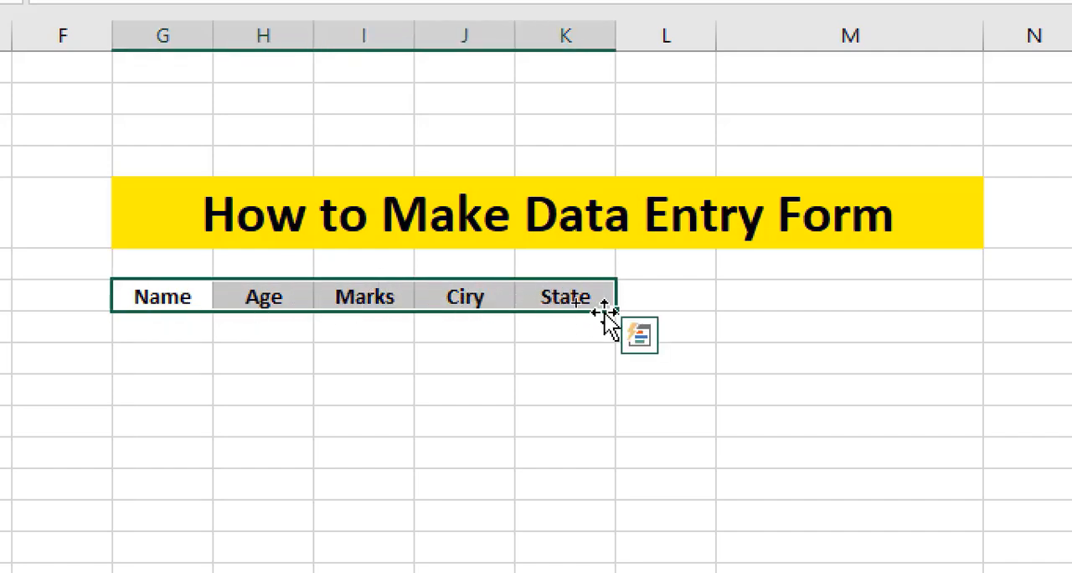
click(652, 289)
click(804, 299)
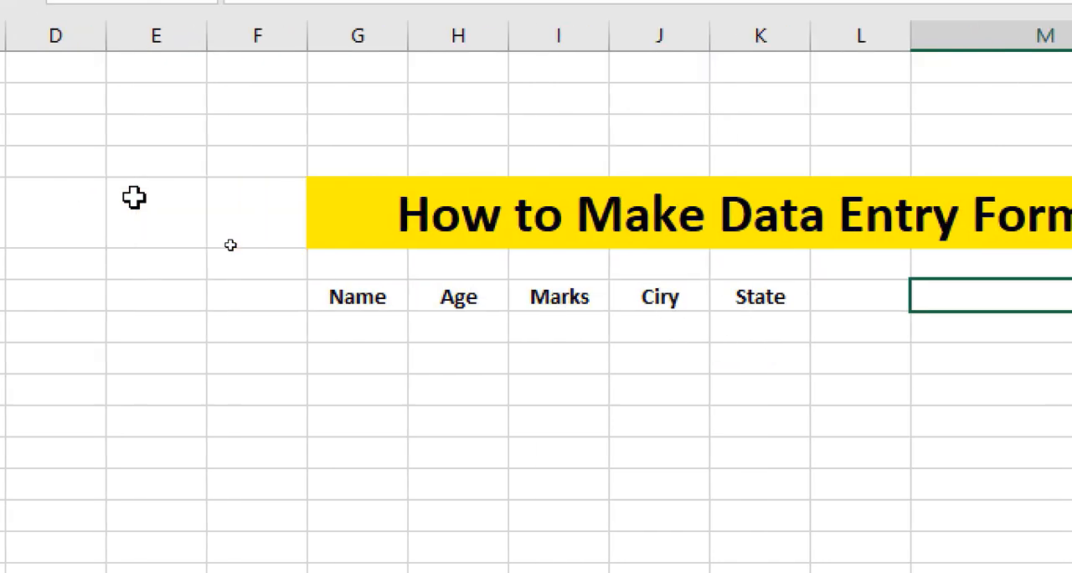
click(386, 296)
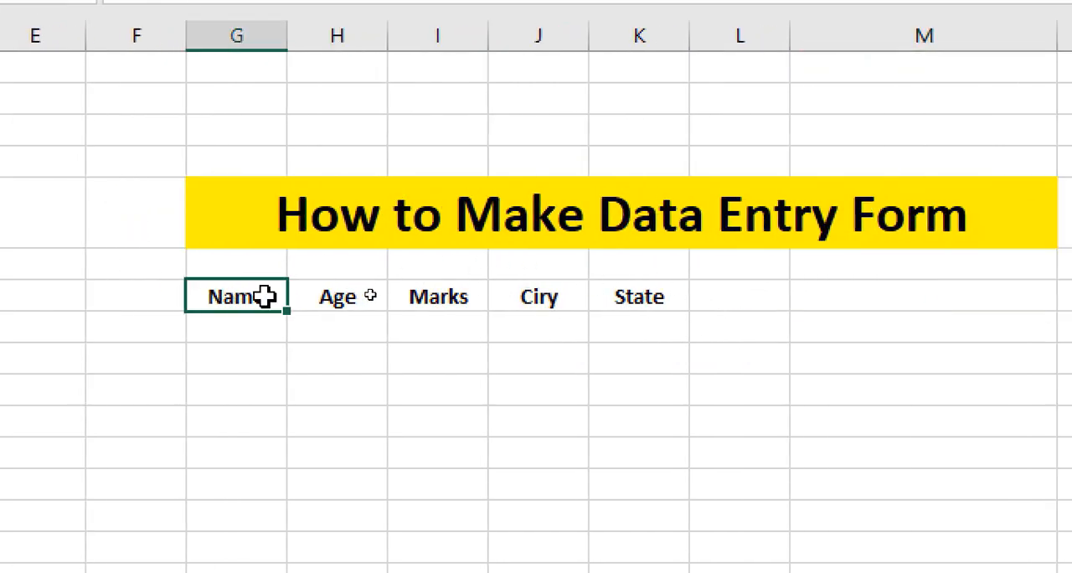
drag(265, 296, 625, 391)
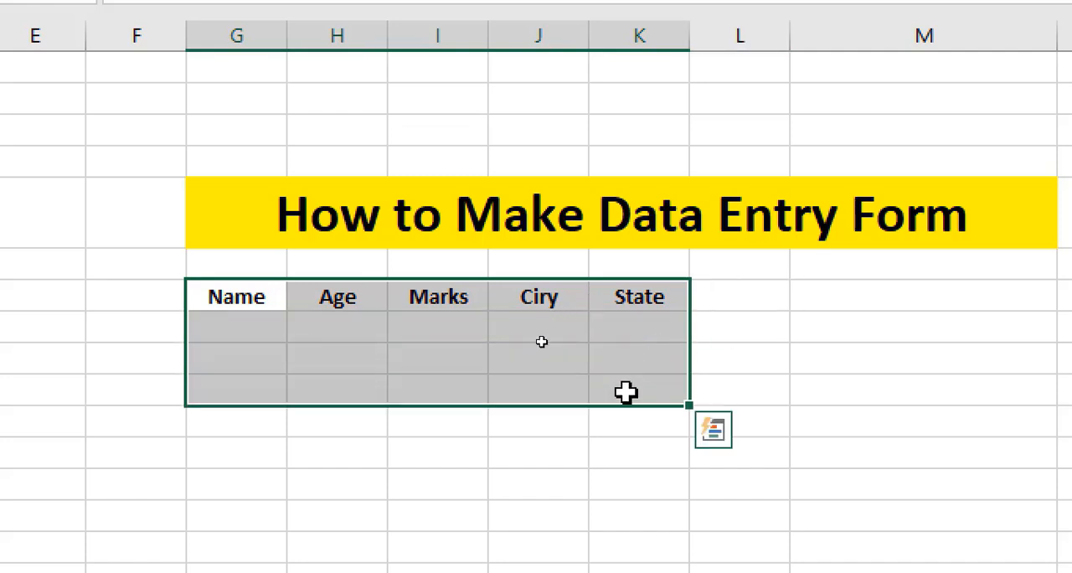
click(743, 330)
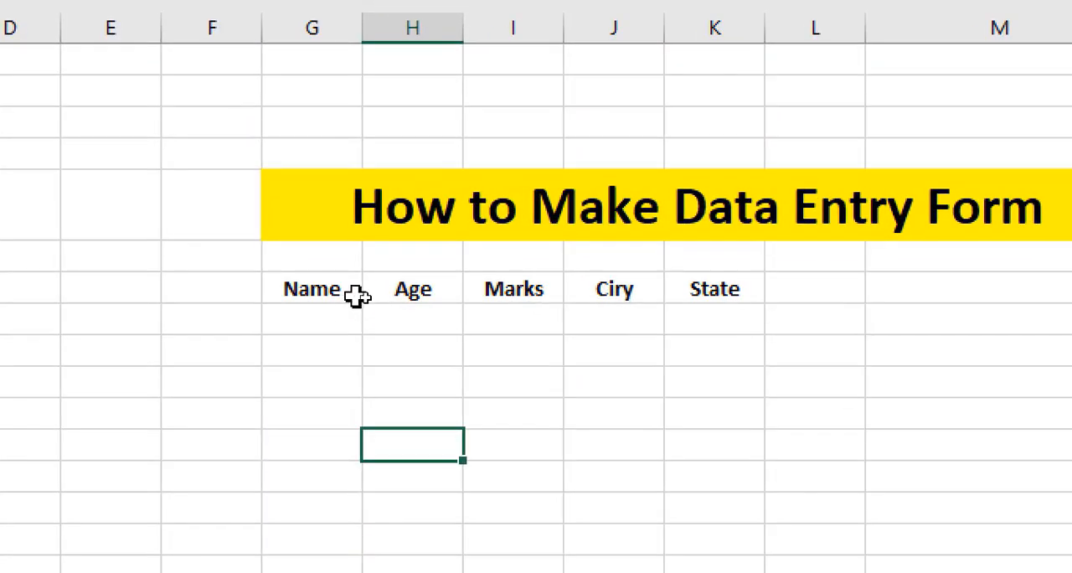
click(263, 297)
drag(339, 289, 712, 290)
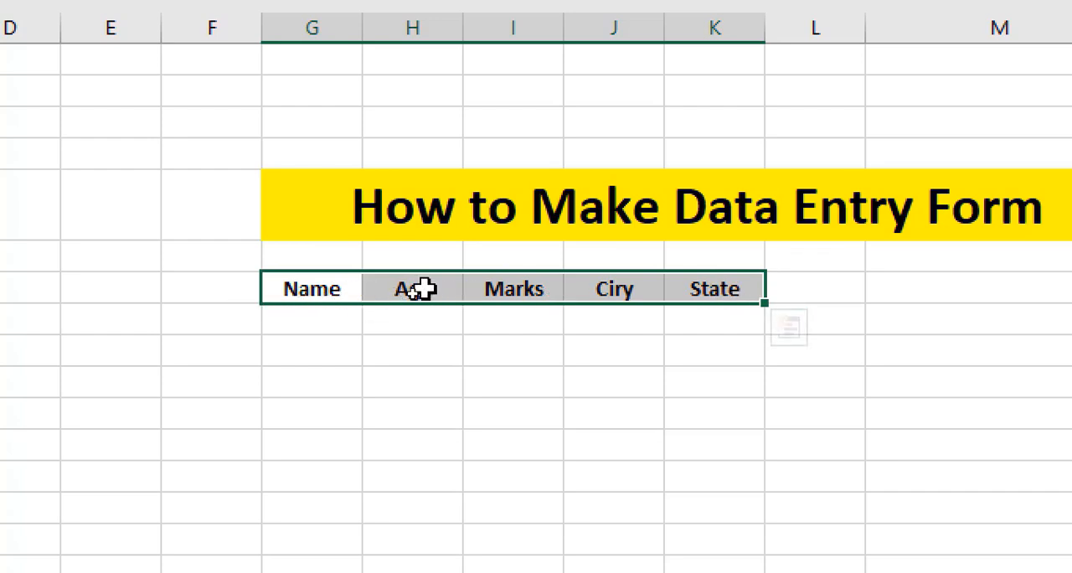
Correct the misspelled heading in column J to City.
double_click(626, 289)
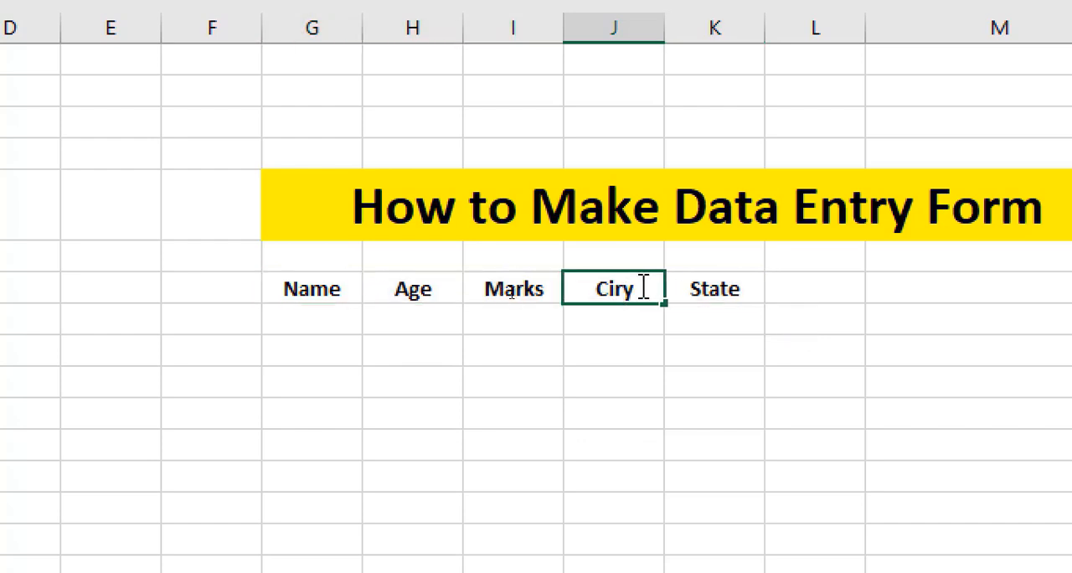
key(Delete)
text(t)
key(Tab)
Open a data entry form for the headings Name to State, accepting the first row as labels, and place it beside the table.
click(338, 289)
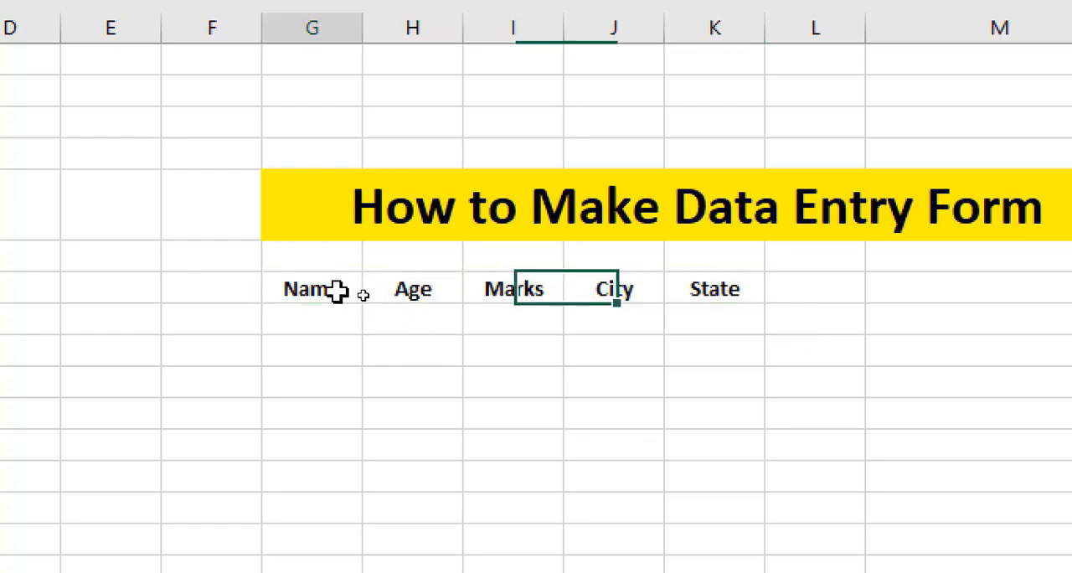
drag(337, 288, 720, 290)
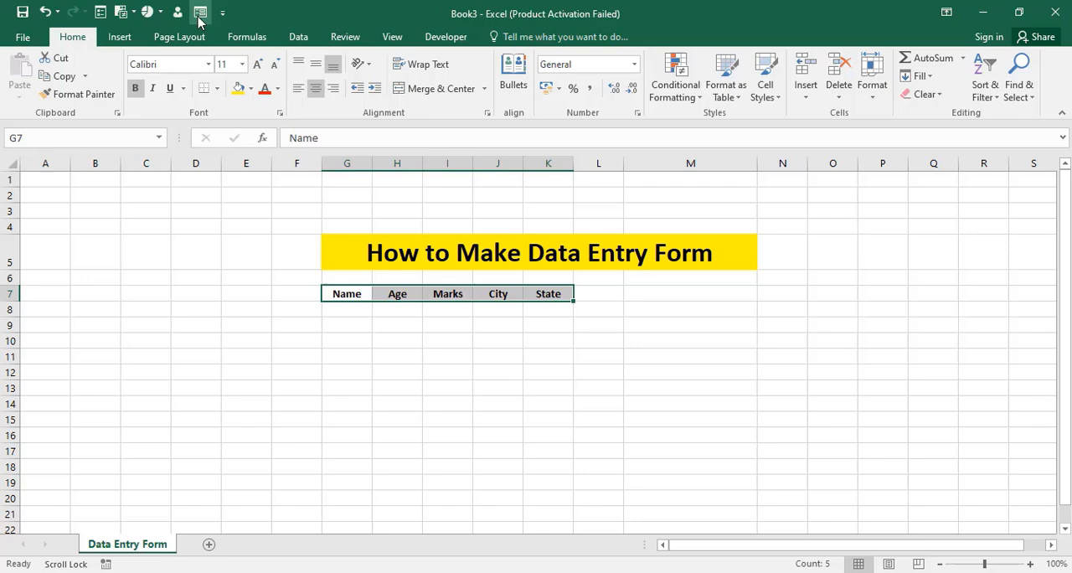
click(401, 26)
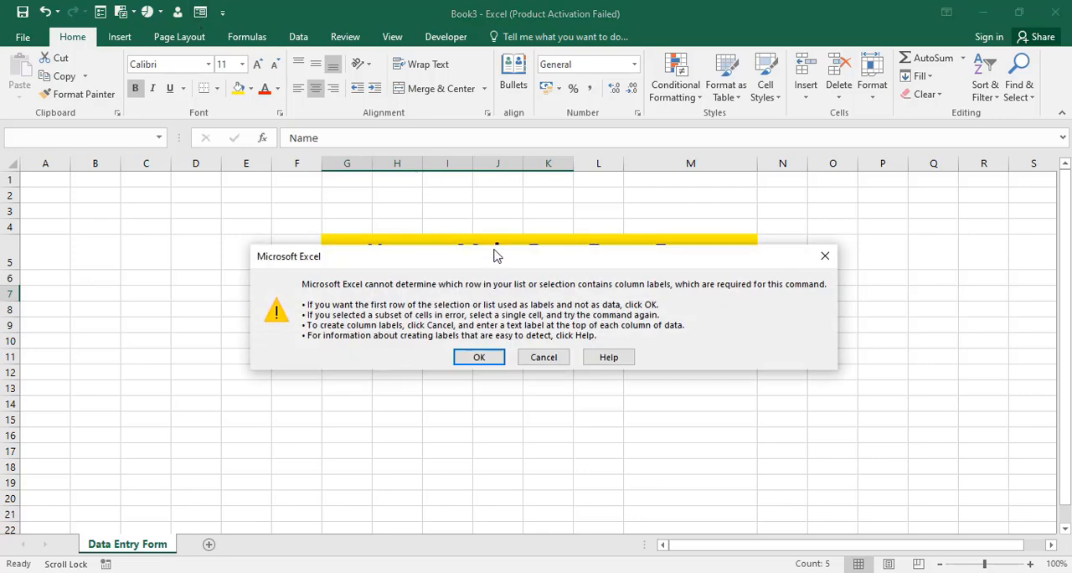
drag(493, 256, 459, 255)
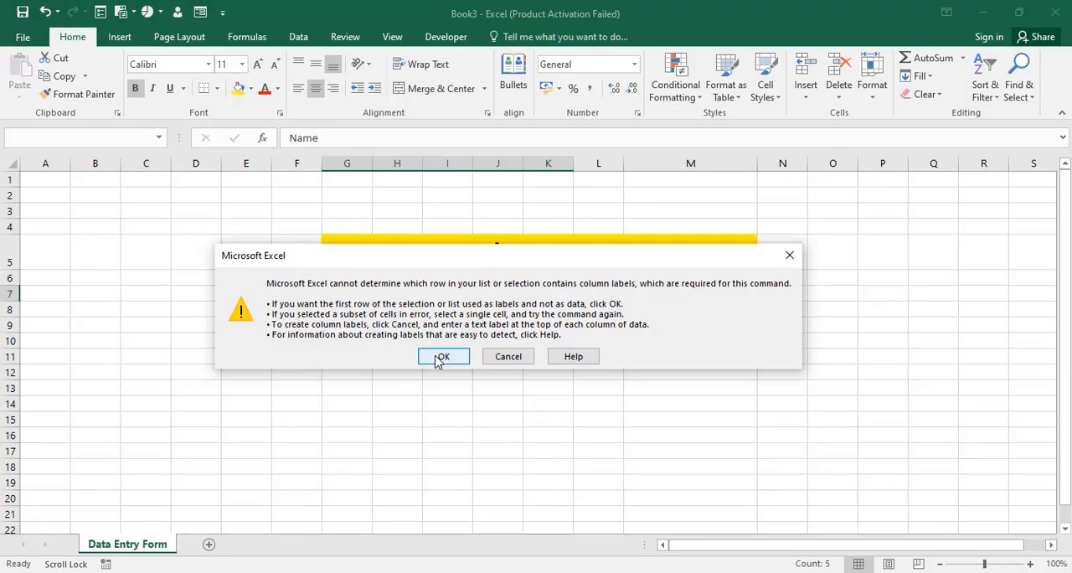
click(440, 359)
drag(814, 212, 635, 282)
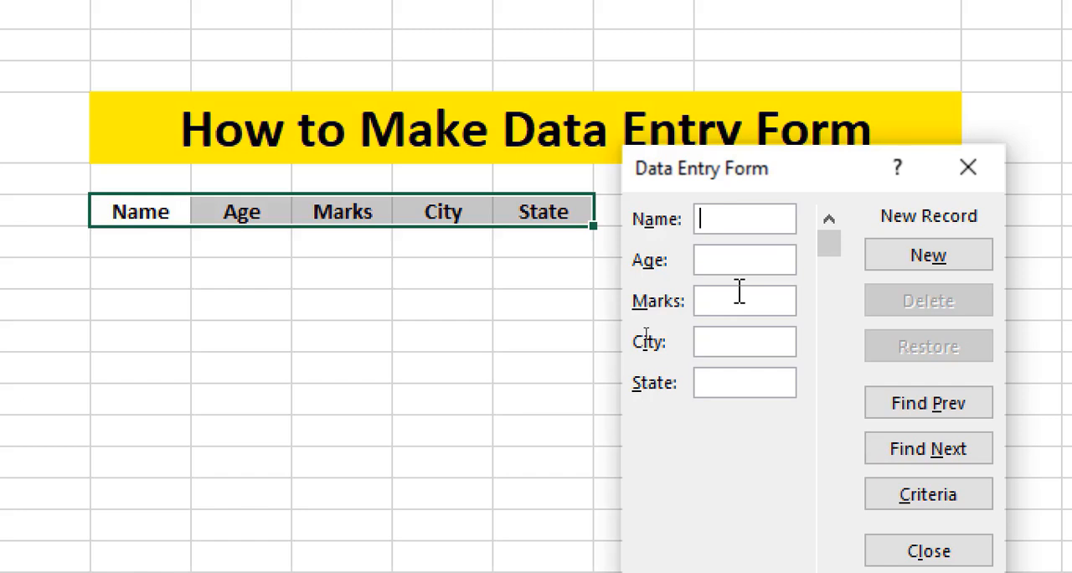
Add a record through the form with the person's name, age 12, marks 99, city gh and state ms.
click(728, 386)
text(Ram)
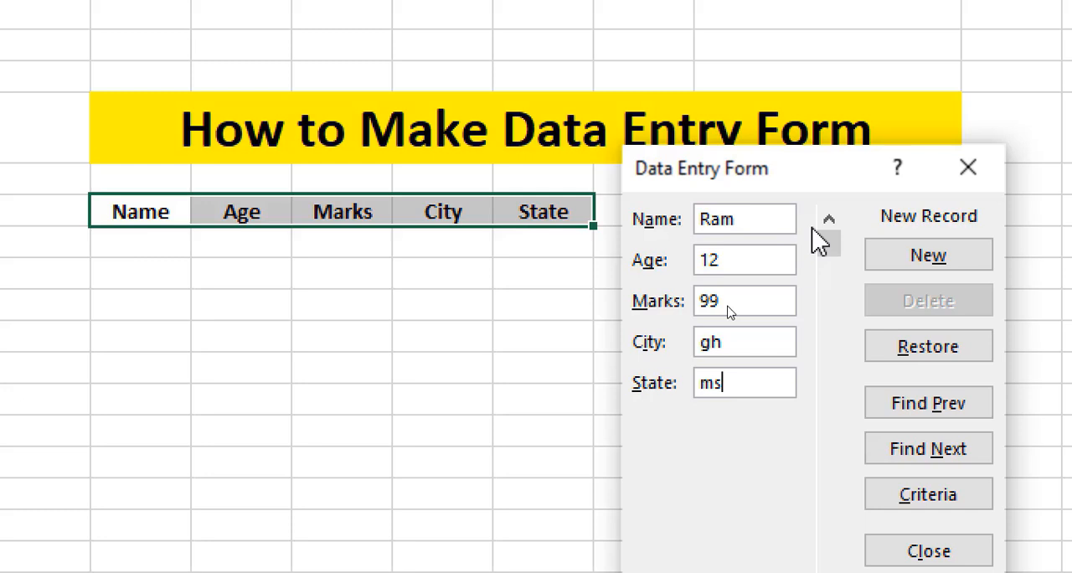
click(869, 261)
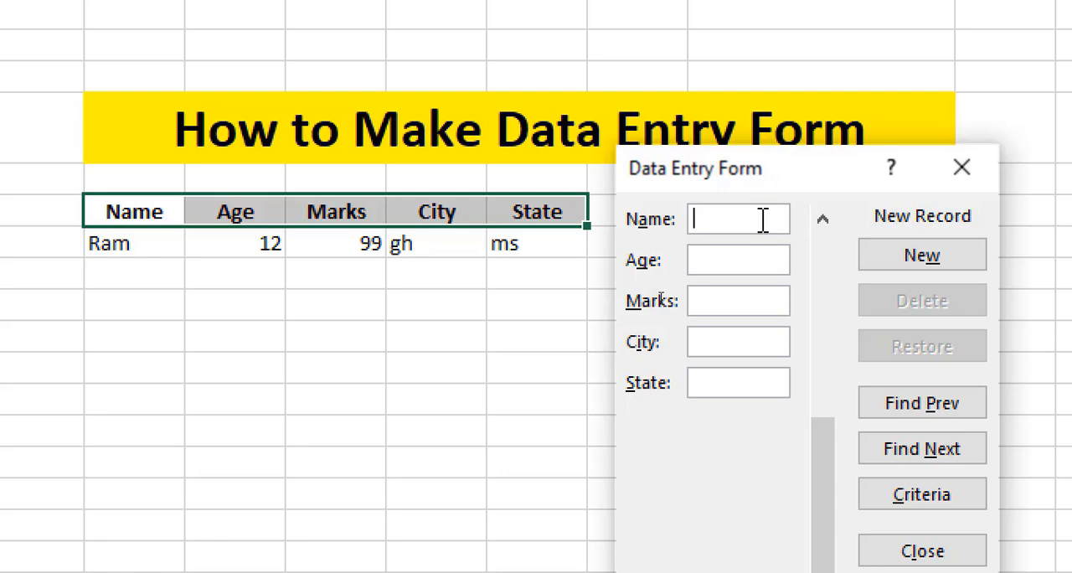
Add two more named records, one with age 12, marks 89, city hd, state sk, the other with age 12, marks 78, city ggh, state sk.
text(akash)
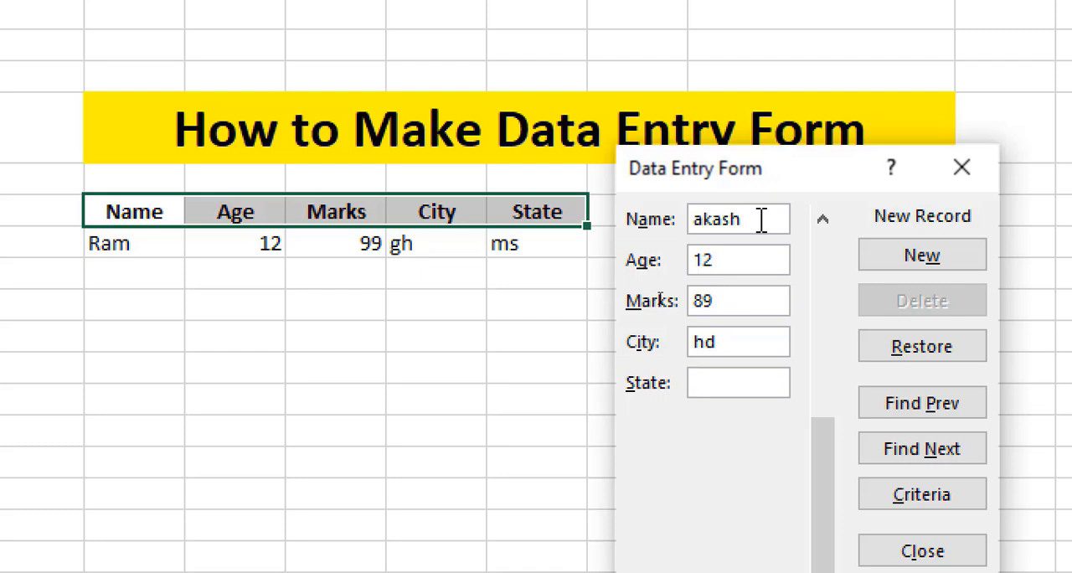
click(909, 261)
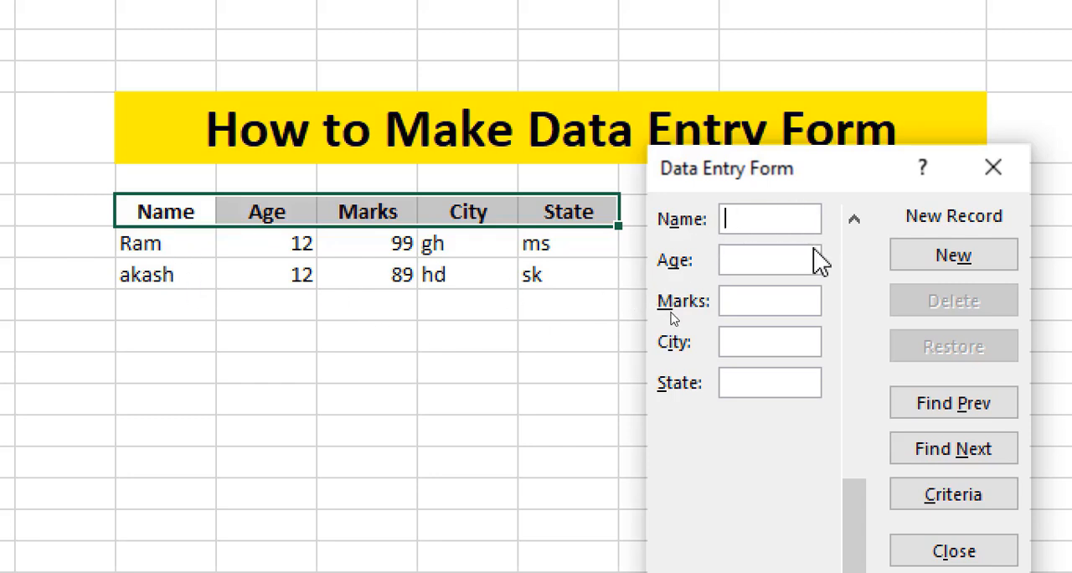
text(Prince)
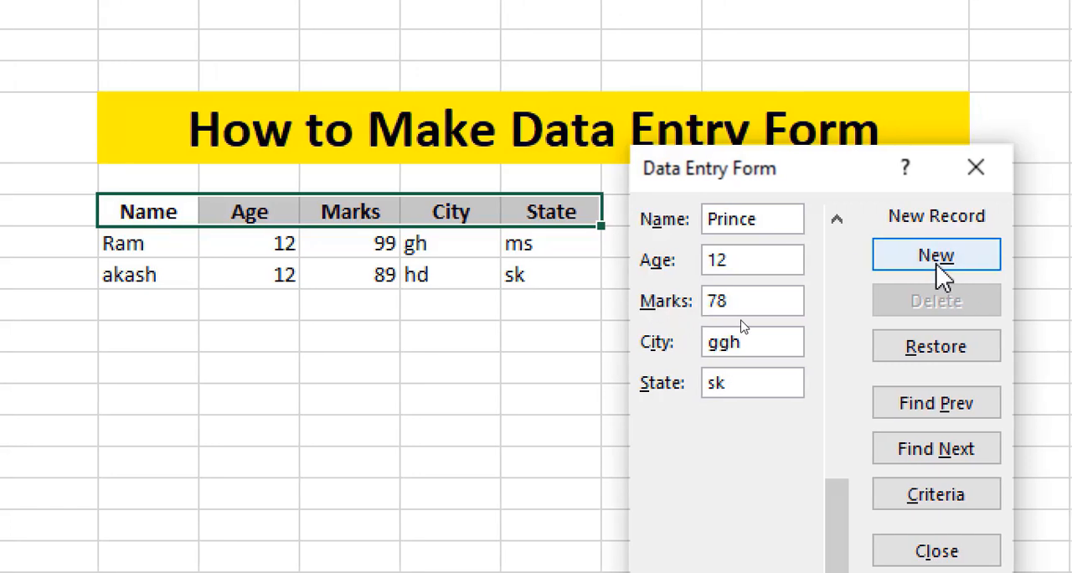
click(937, 260)
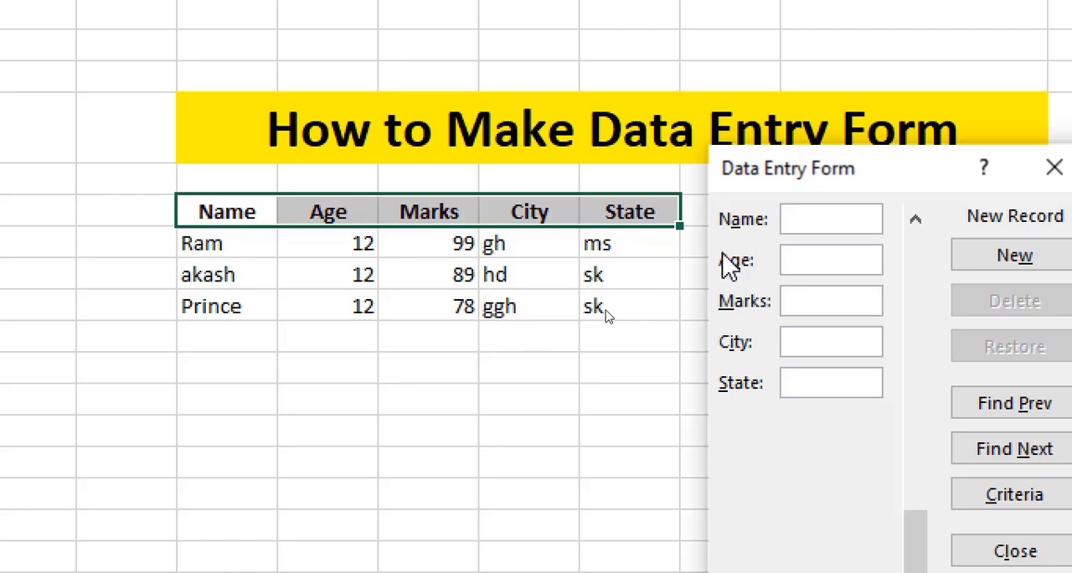
drag(899, 187, 782, 173)
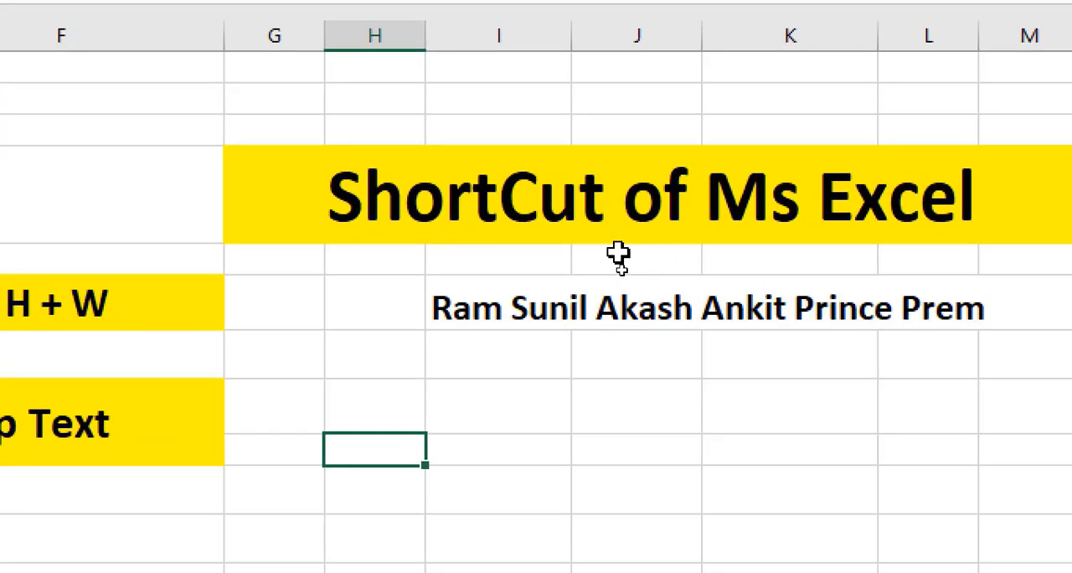
click(106, 327)
click(549, 308)
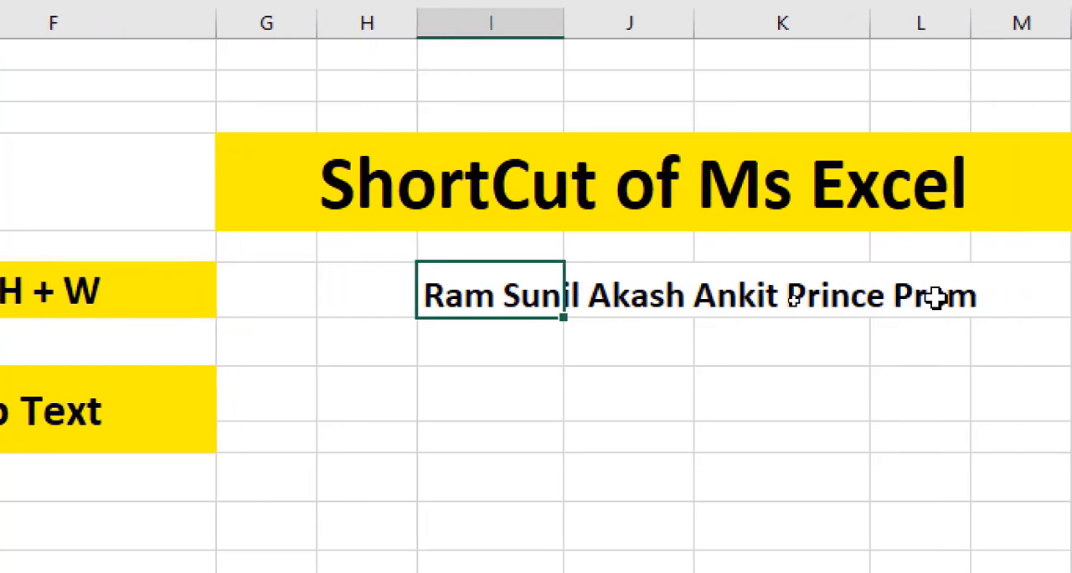
click(645, 335)
click(457, 303)
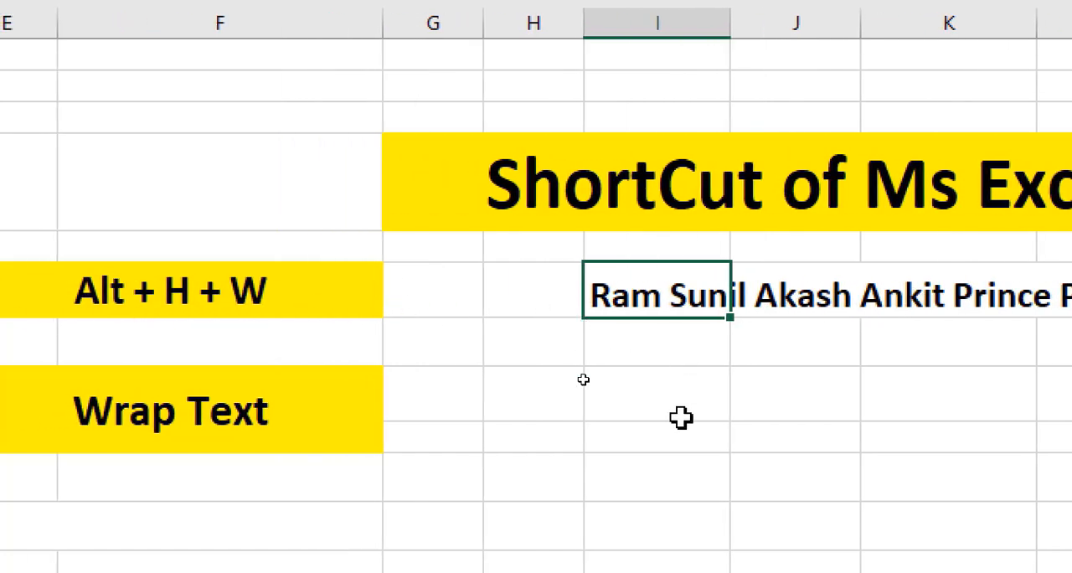
click(675, 377)
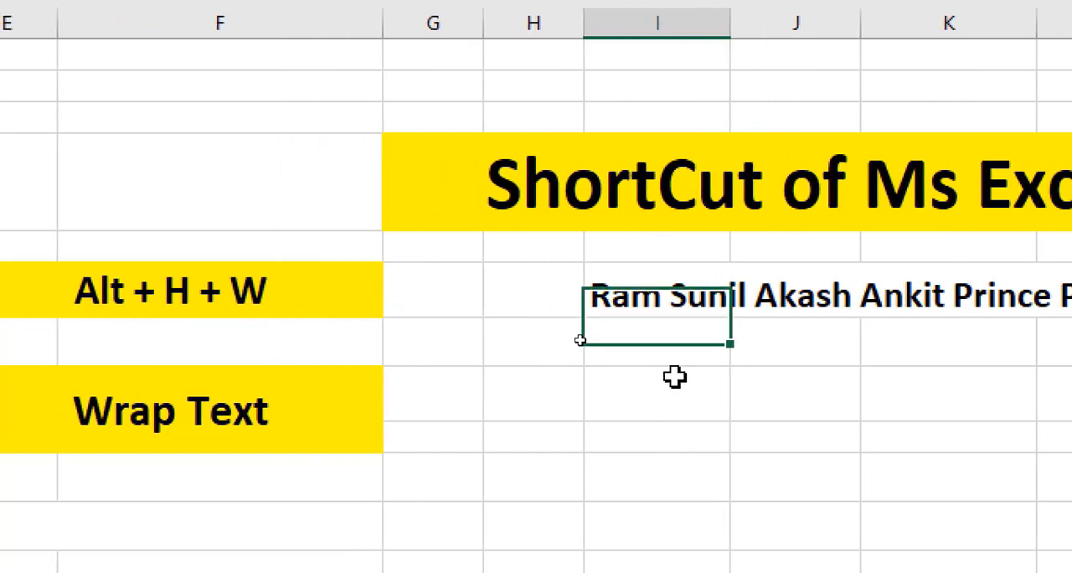
click(654, 299)
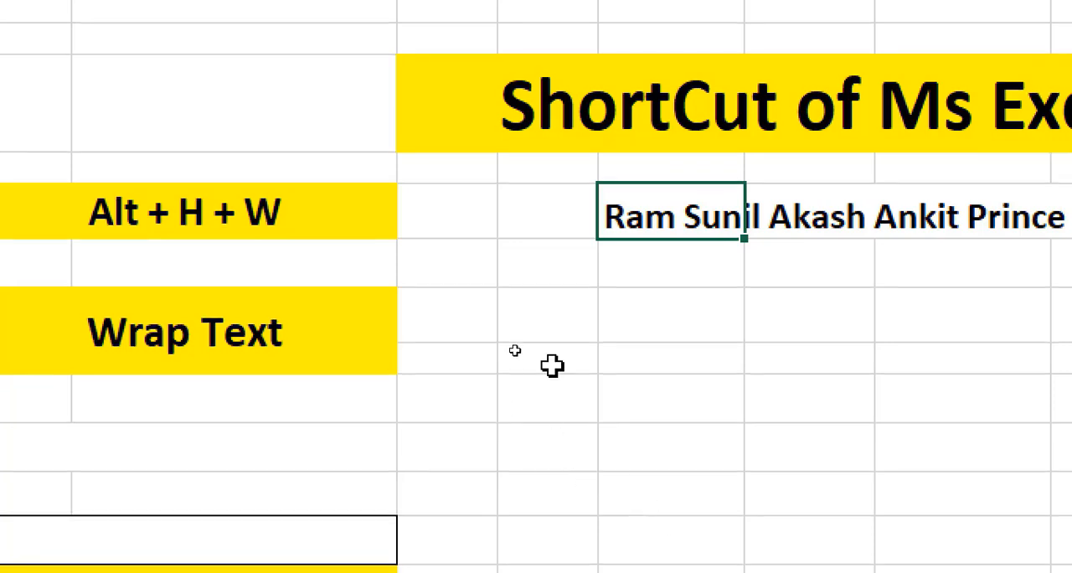
click(722, 327)
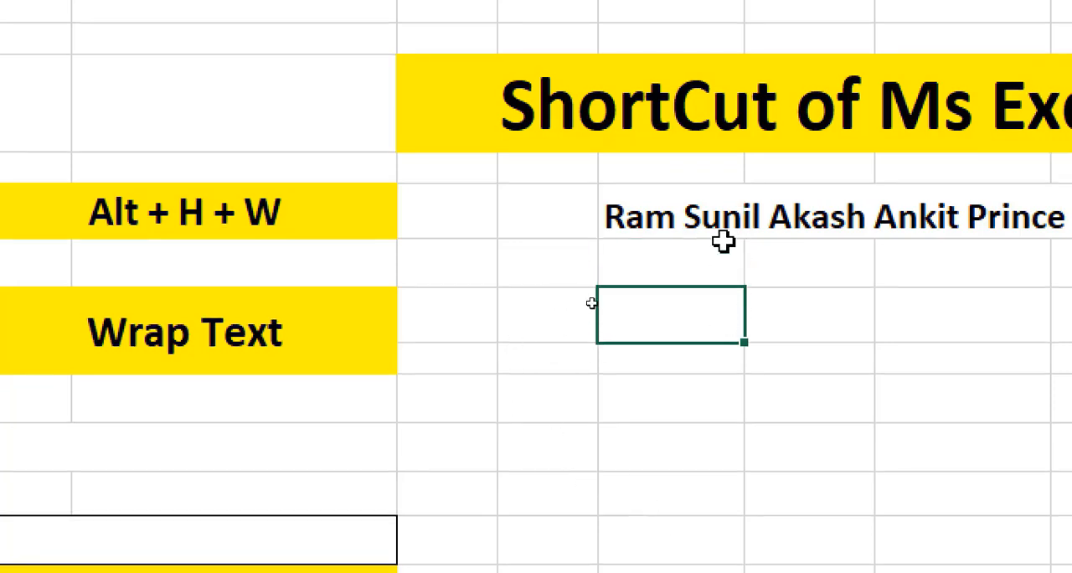
Wrap the text of the long line of names in cell I6 within its column.
click(663, 213)
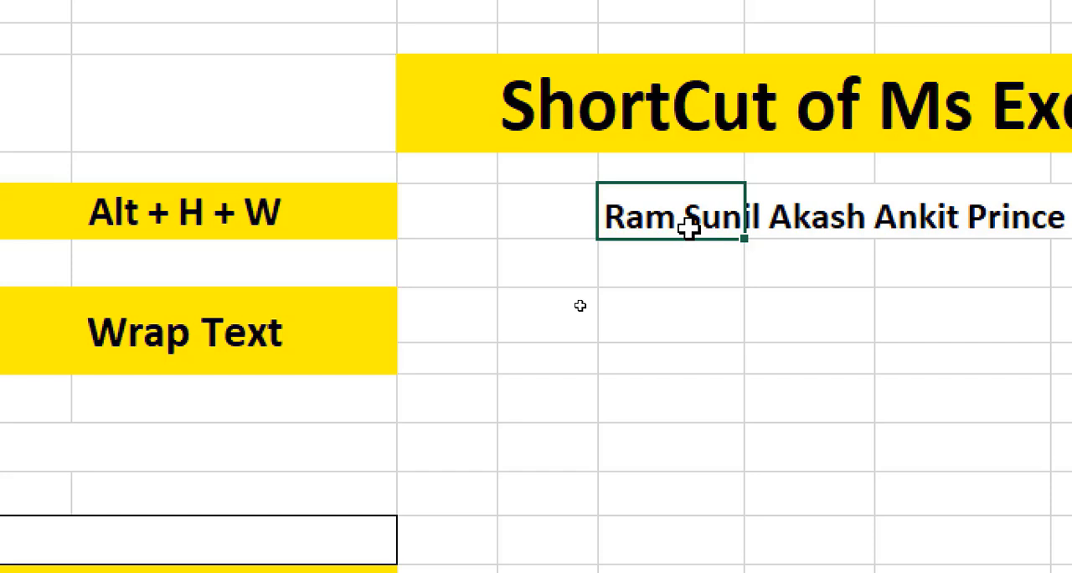
key(alt+h)
key(w)
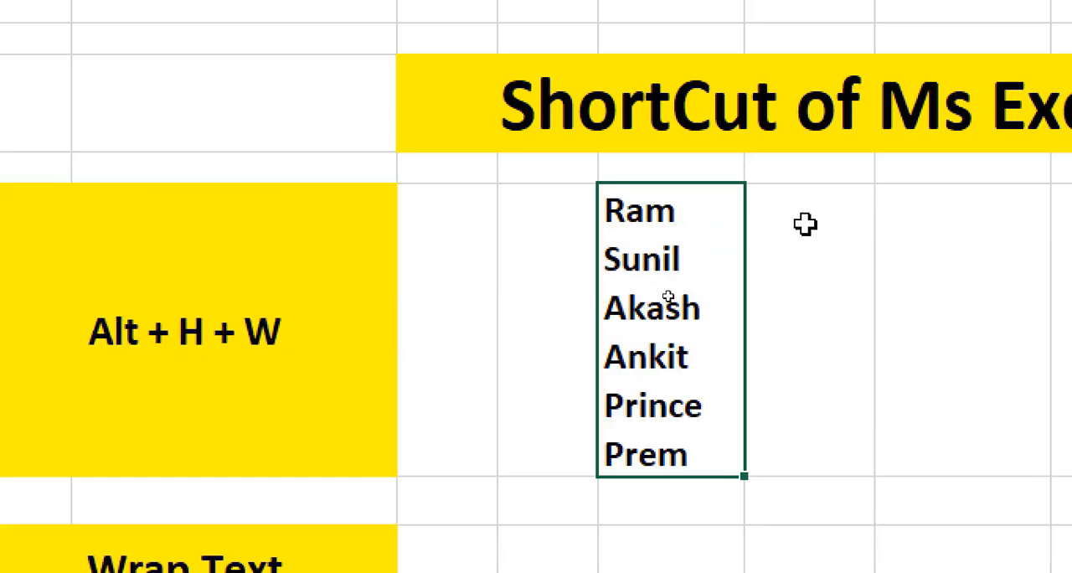
click(768, 290)
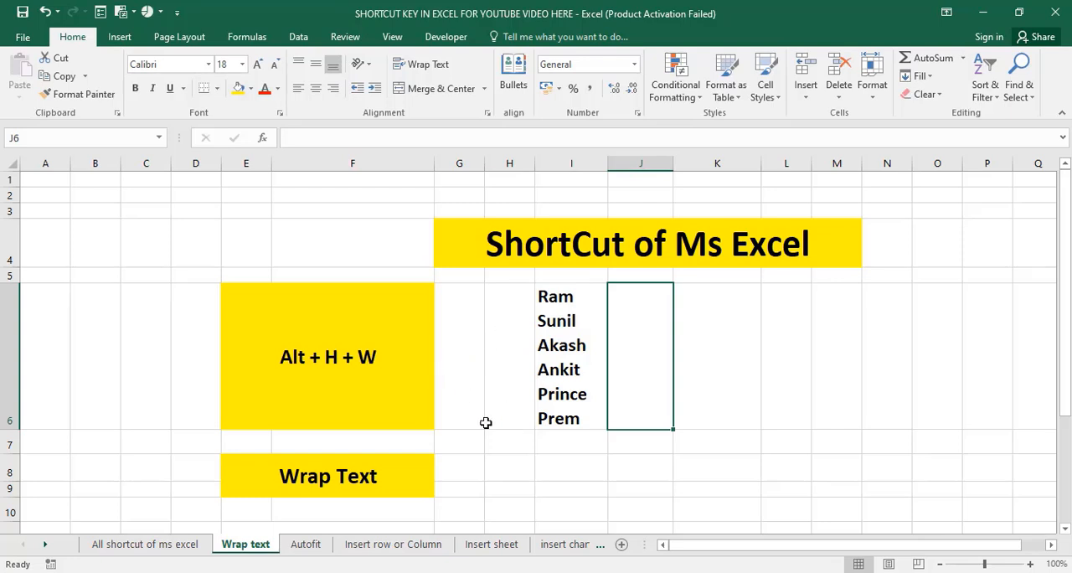
Open the Autofit sheet and look over the Name, Age, Marks, City and State headings in row 6.
click(305, 545)
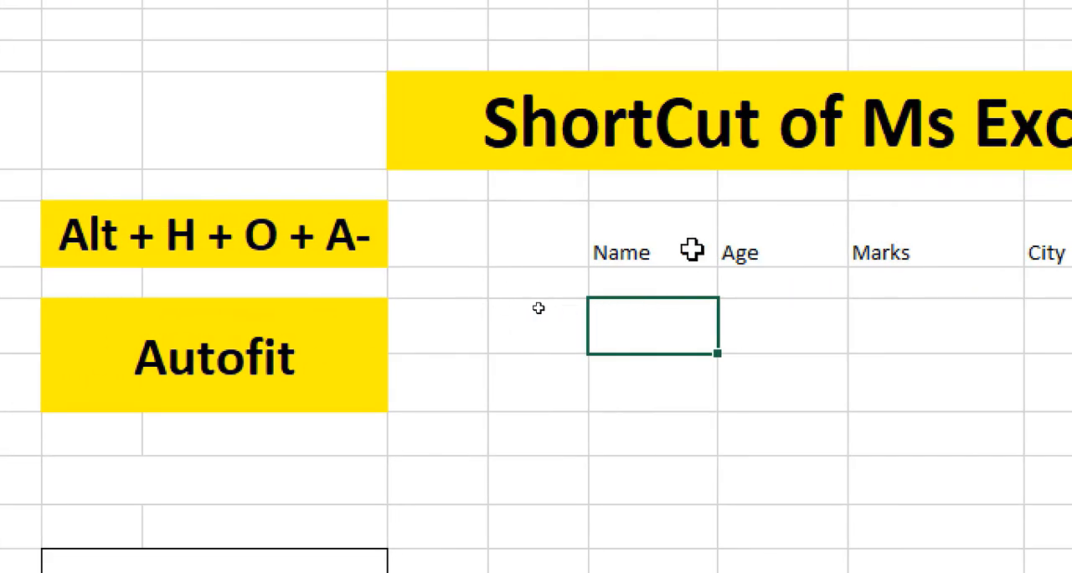
click(645, 248)
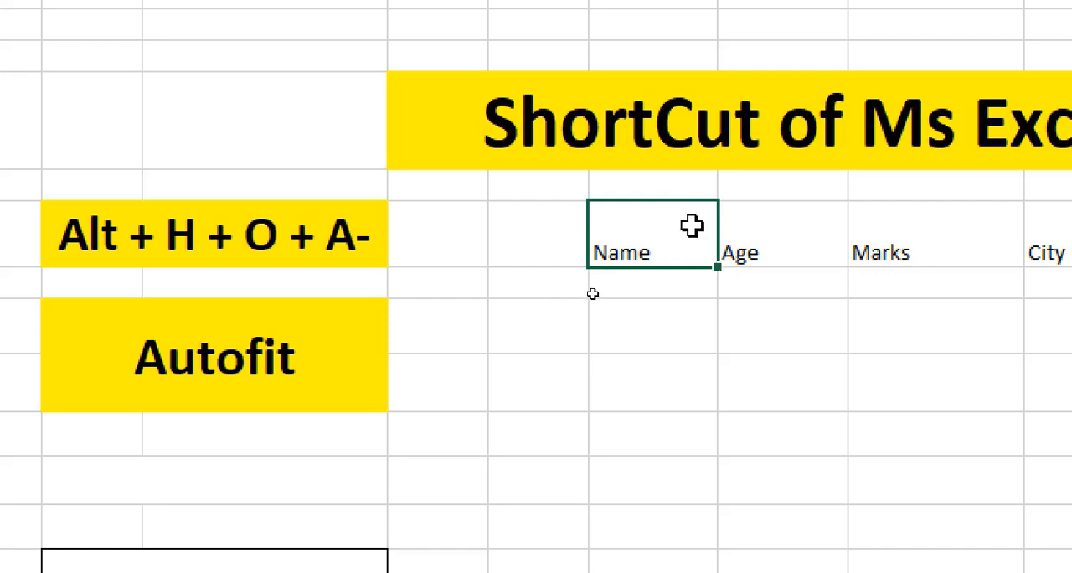
click(629, 327)
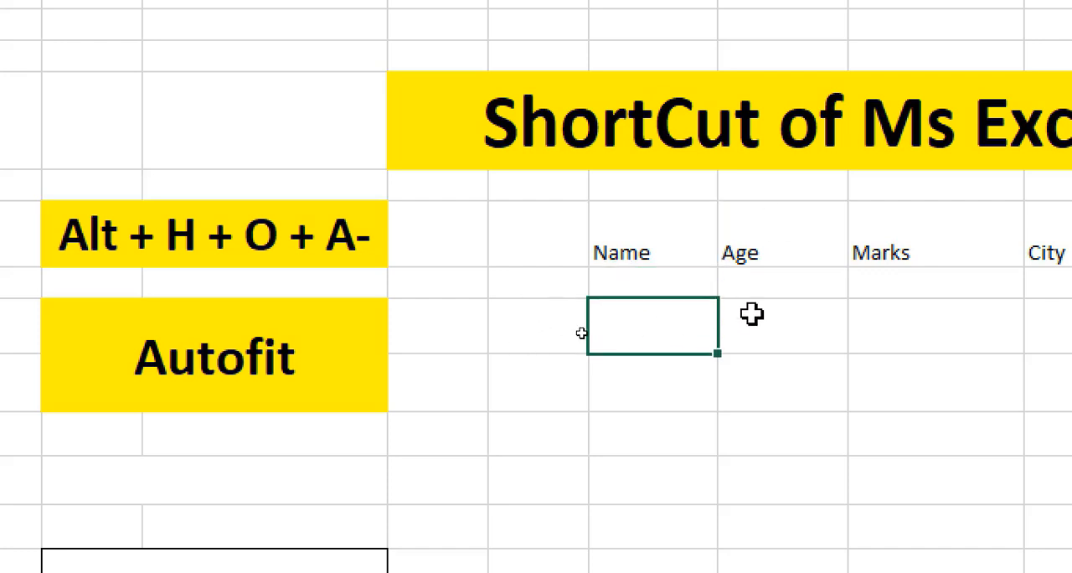
click(779, 252)
click(880, 236)
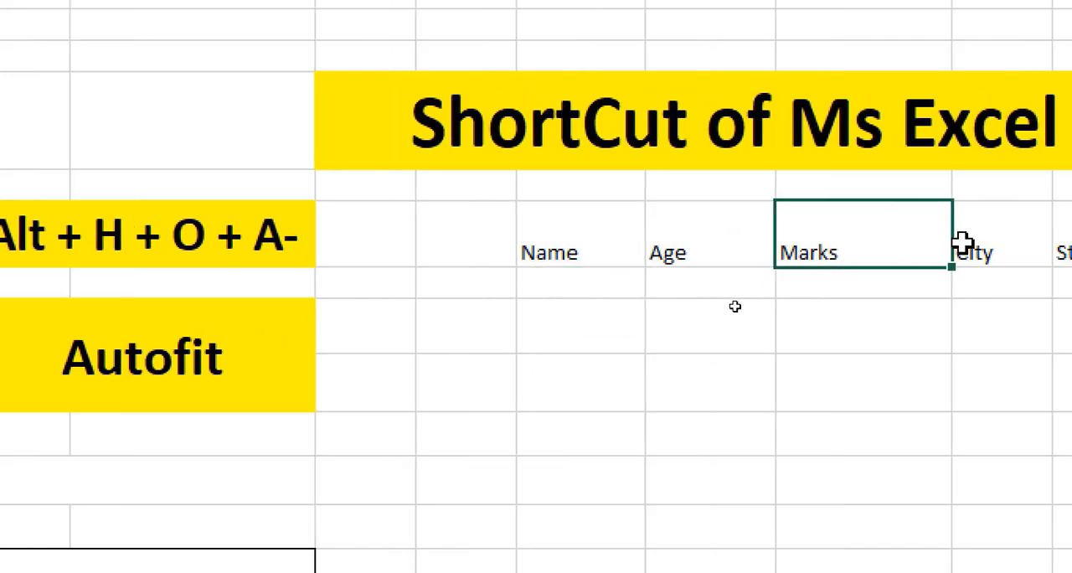
click(900, 247)
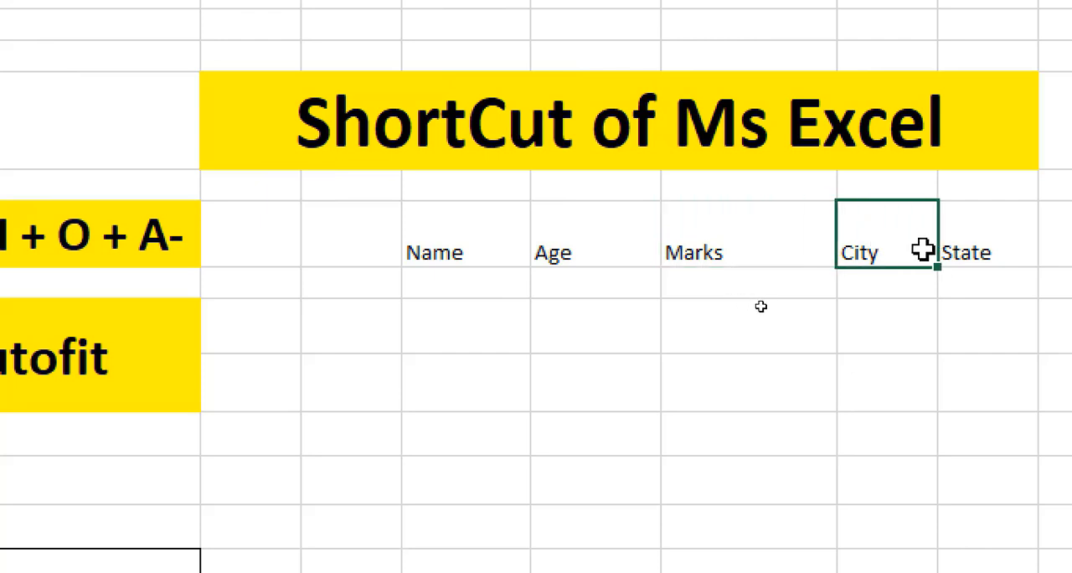
click(962, 239)
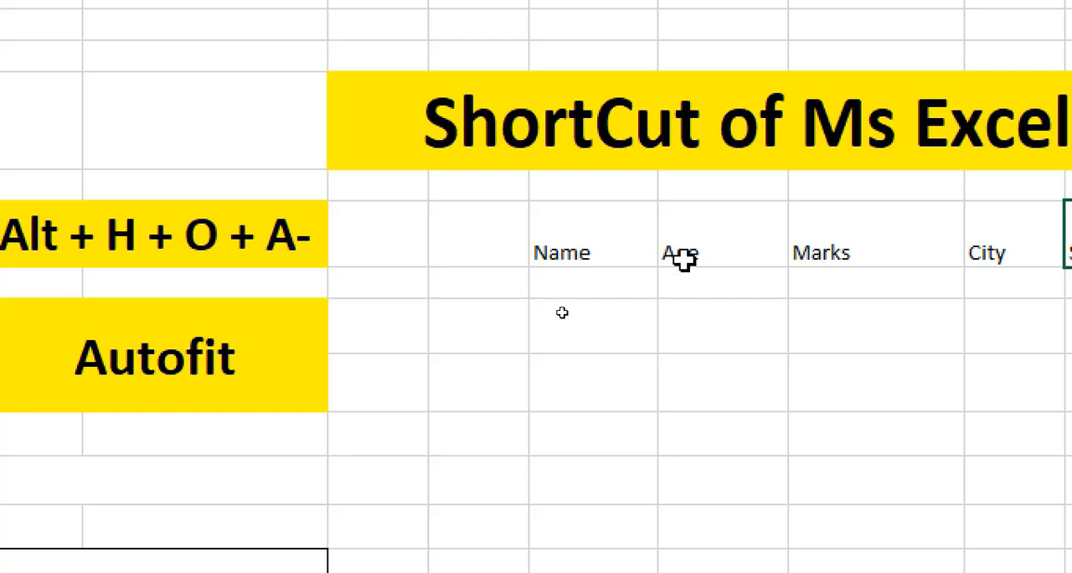
click(593, 249)
click(686, 253)
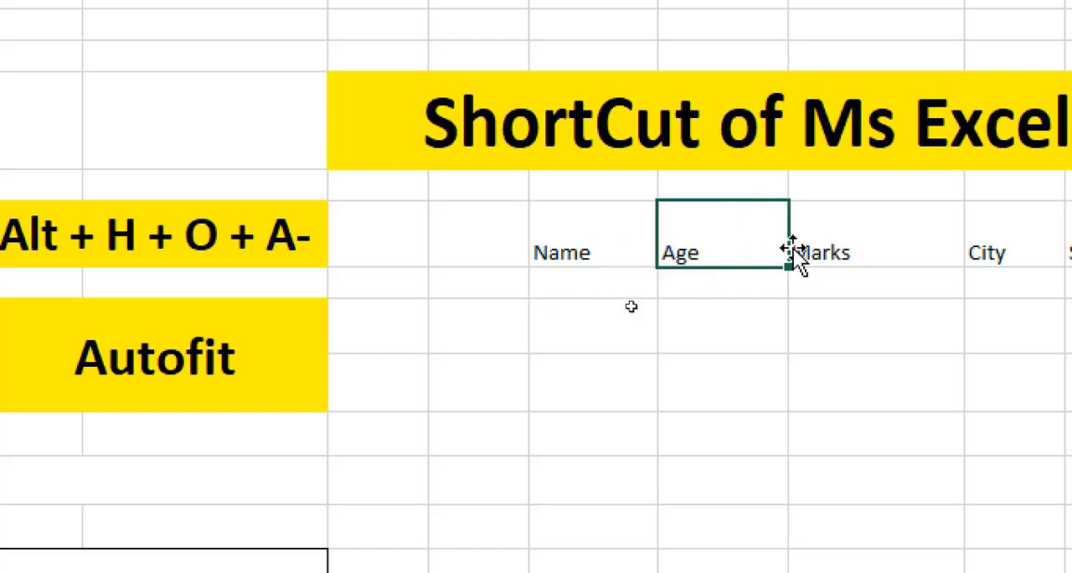
click(871, 251)
click(914, 247)
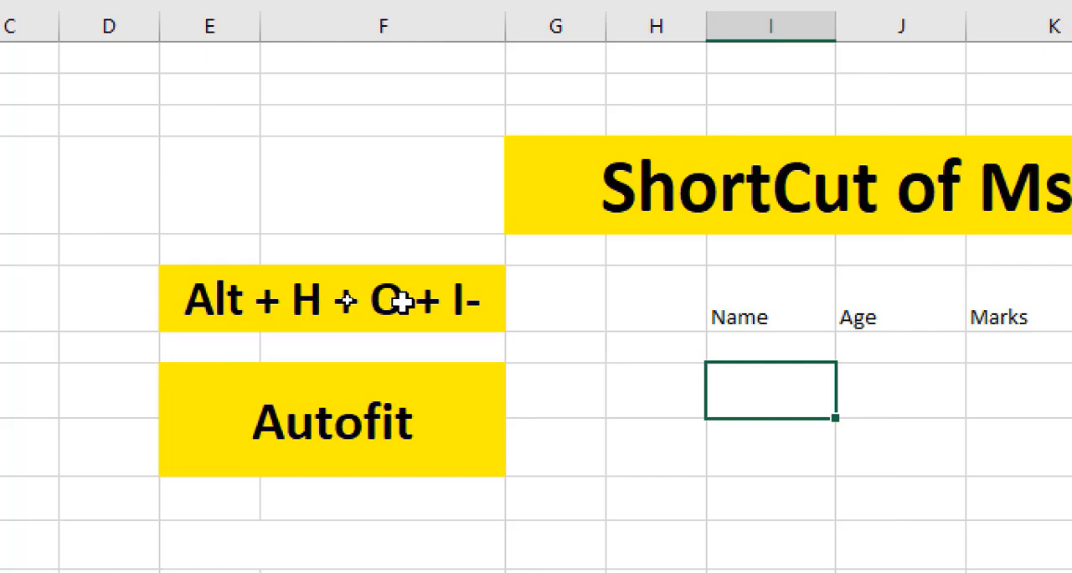
Autofit the column widths for the headings Name to State in cells I6 to M6.
click(761, 304)
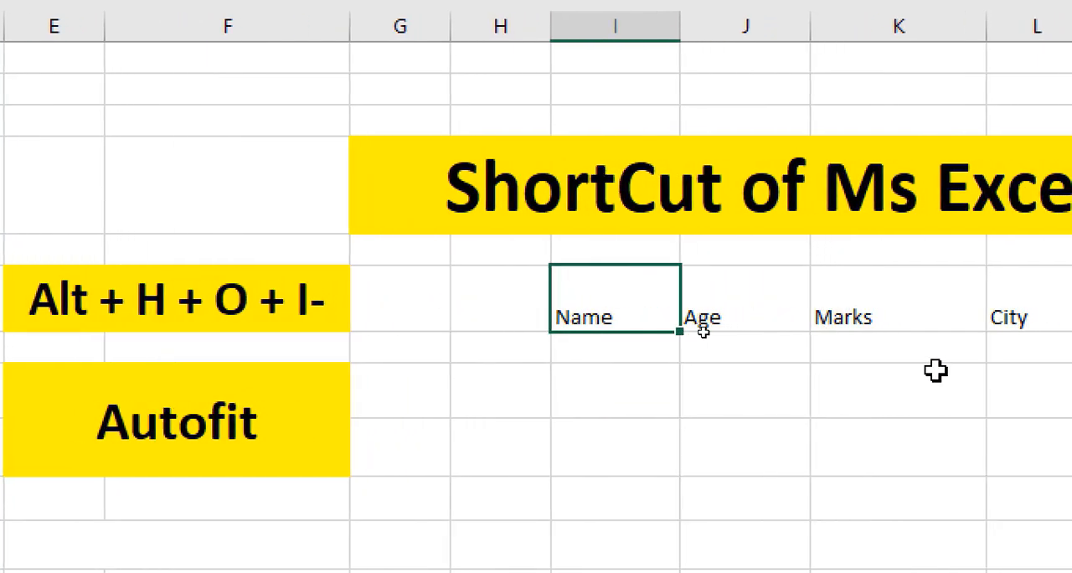
click(719, 385)
drag(579, 304, 1063, 302)
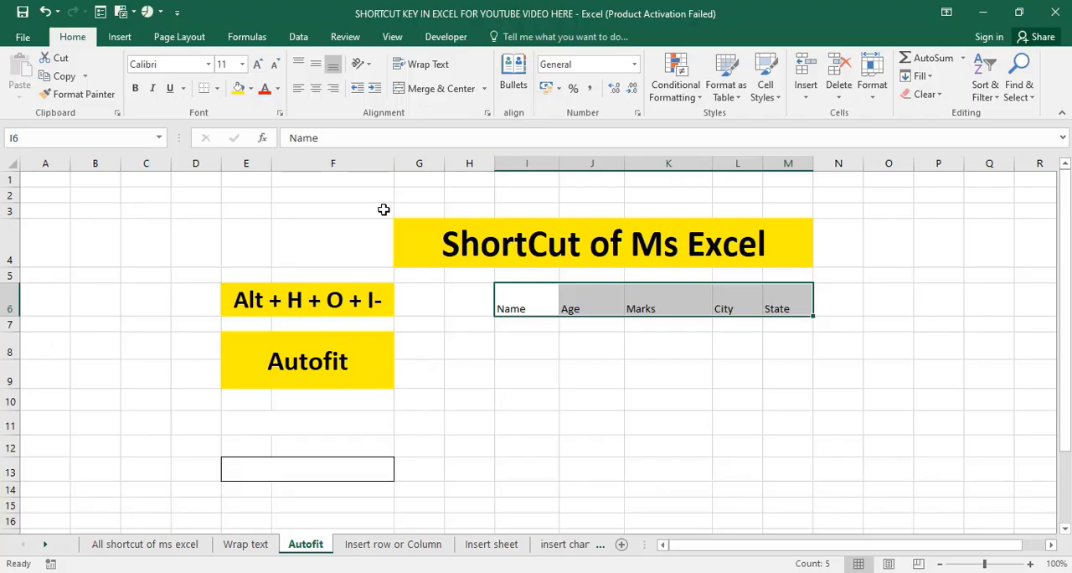
key(alt)
key(h)
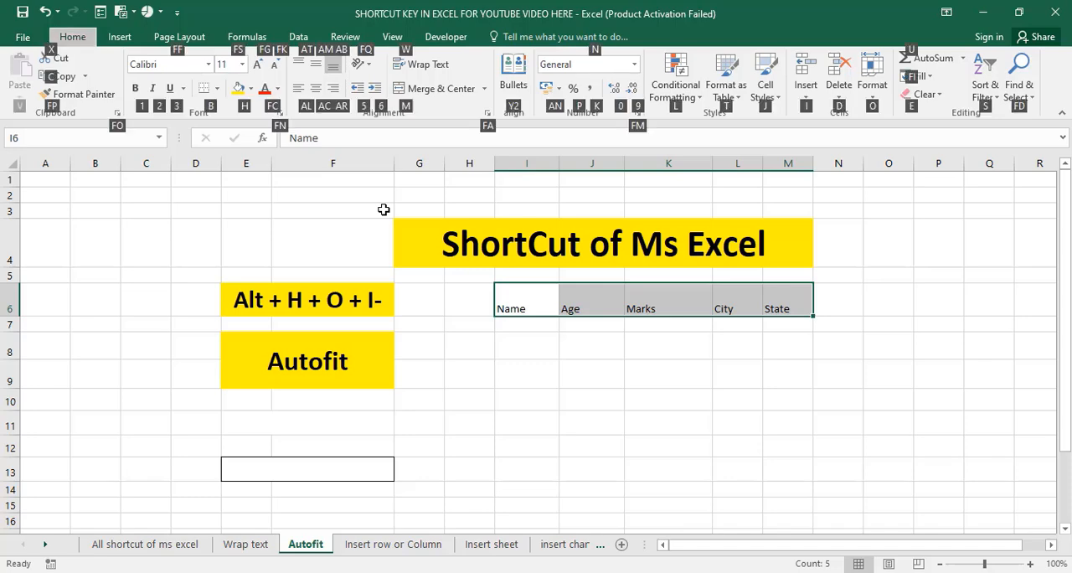
key(o)
key(i)
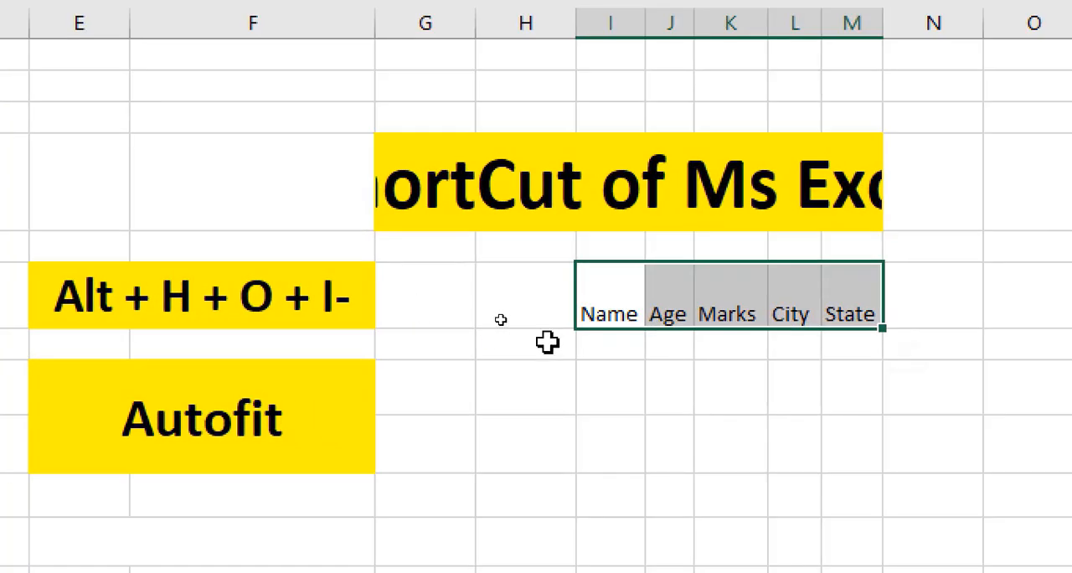
key(ctrl+q)
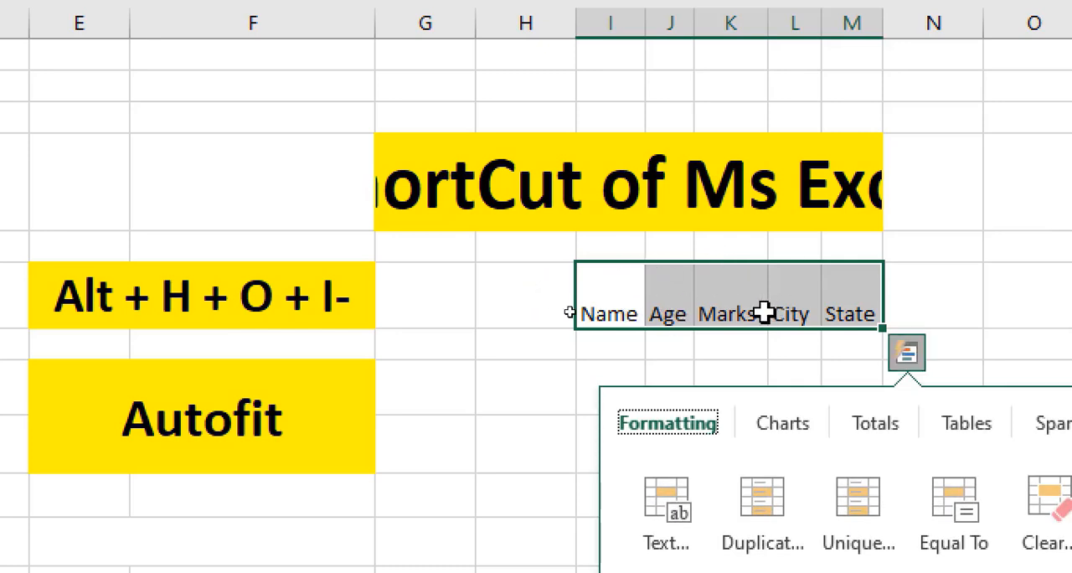
click(706, 307)
drag(617, 314, 839, 307)
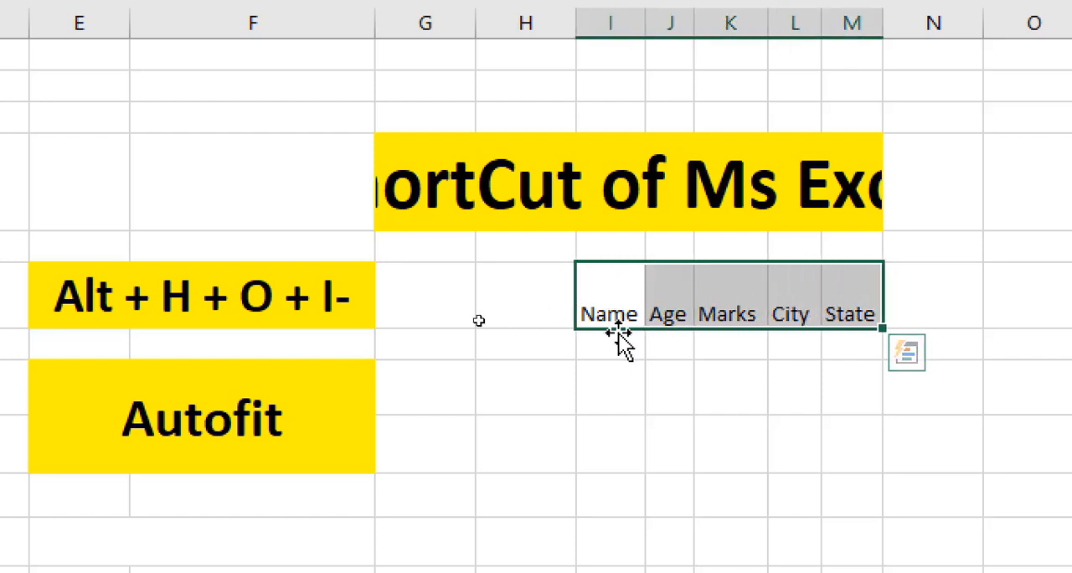
key(ctrl+q)
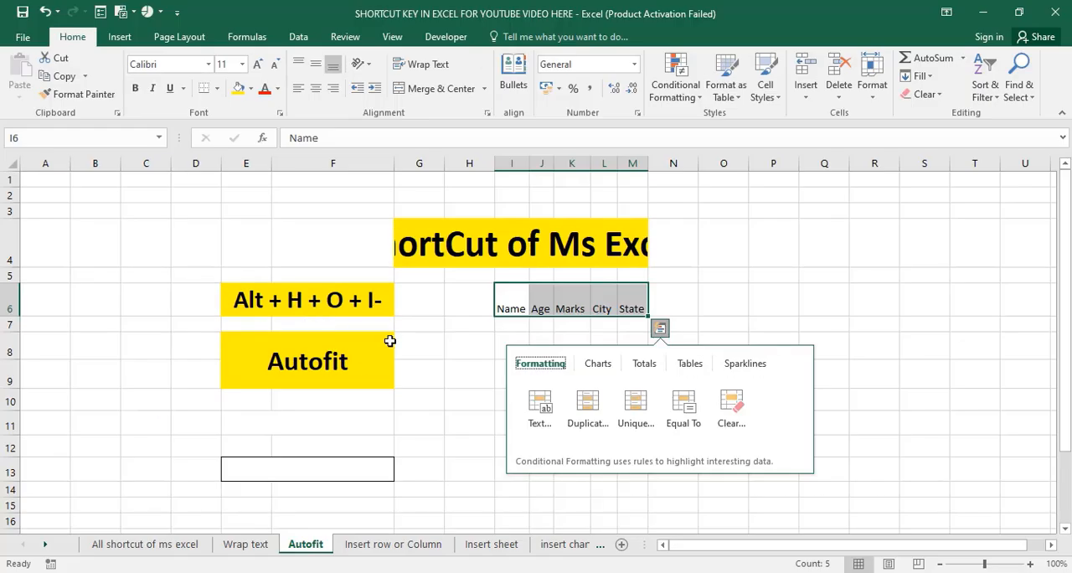
click(406, 385)
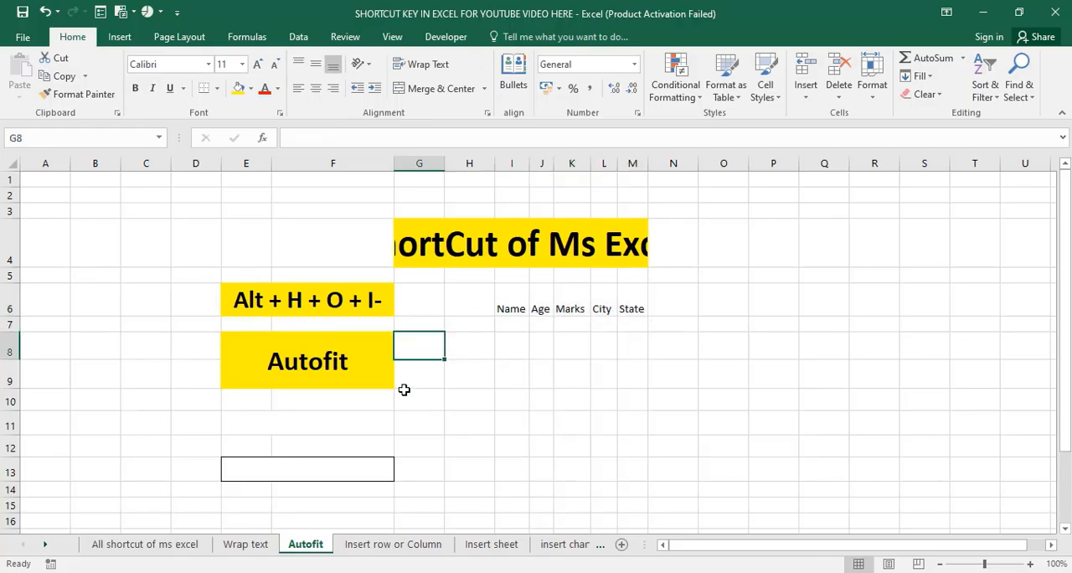
Open the Insert row or Column sheet and examine the Name, Age and Mark list in column F.
click(378, 542)
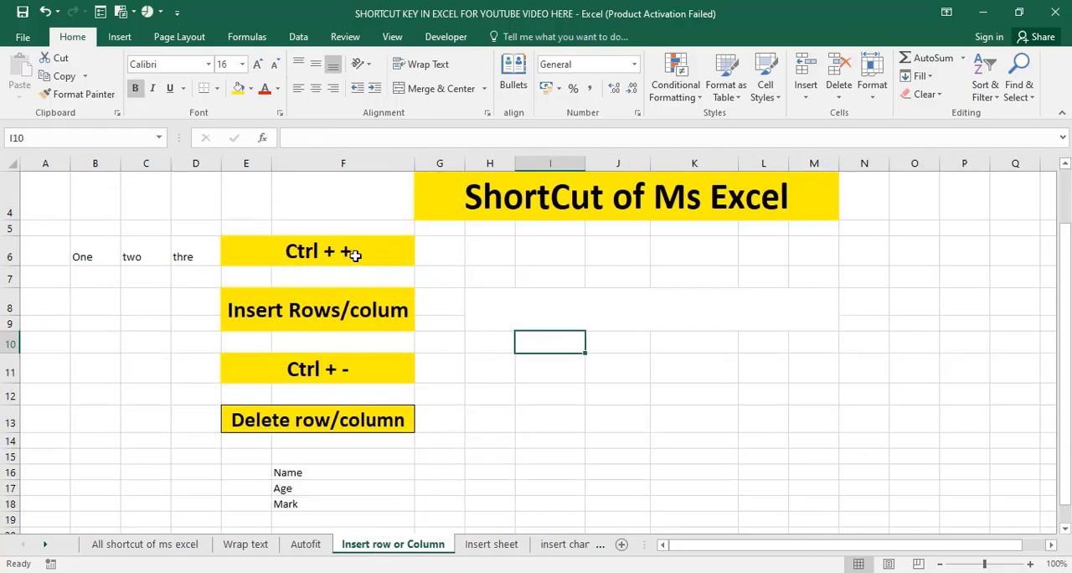
click(290, 309)
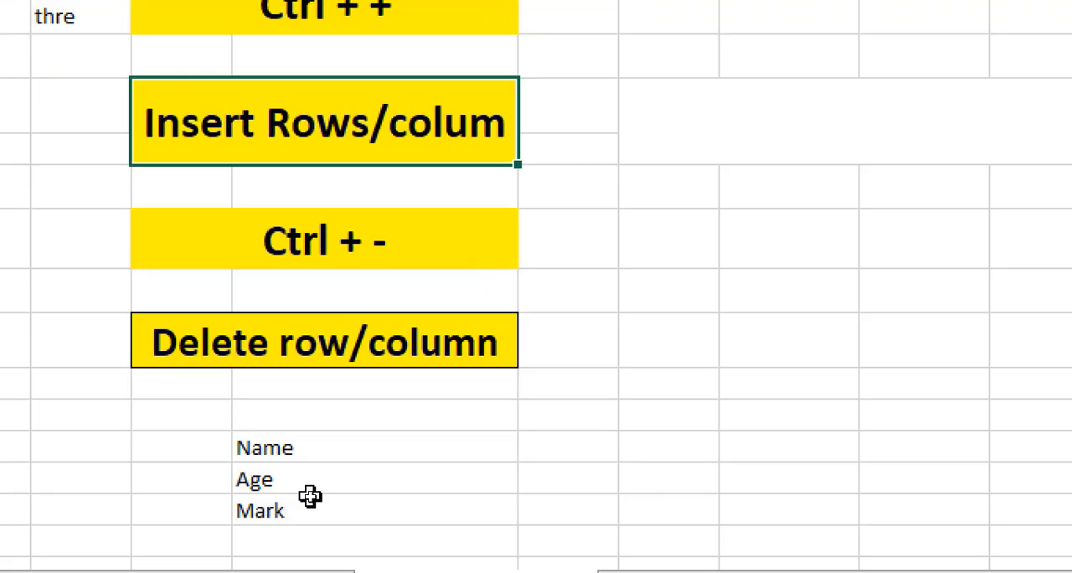
click(303, 473)
click(303, 445)
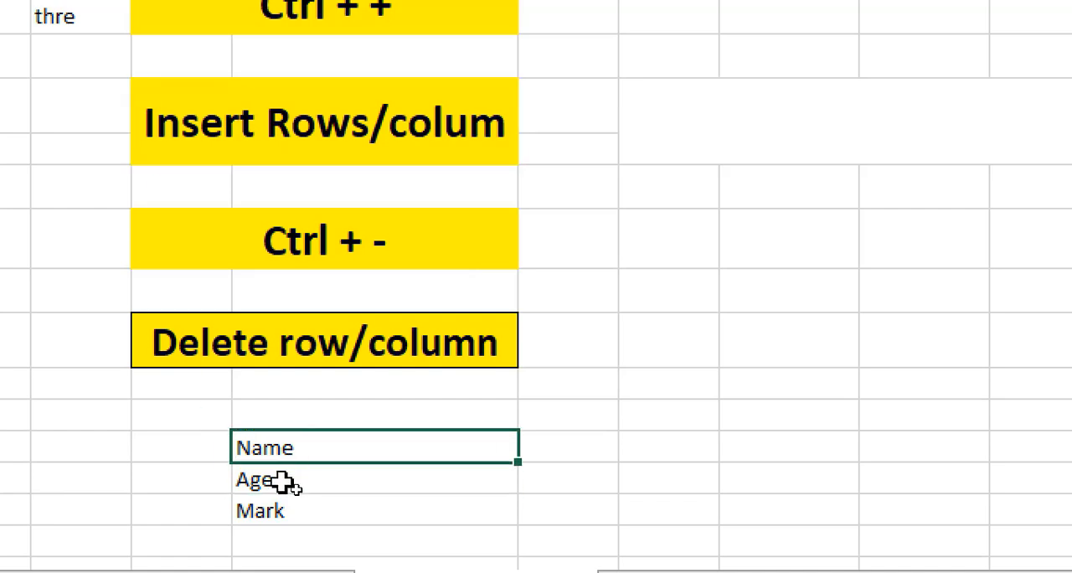
click(285, 481)
click(285, 511)
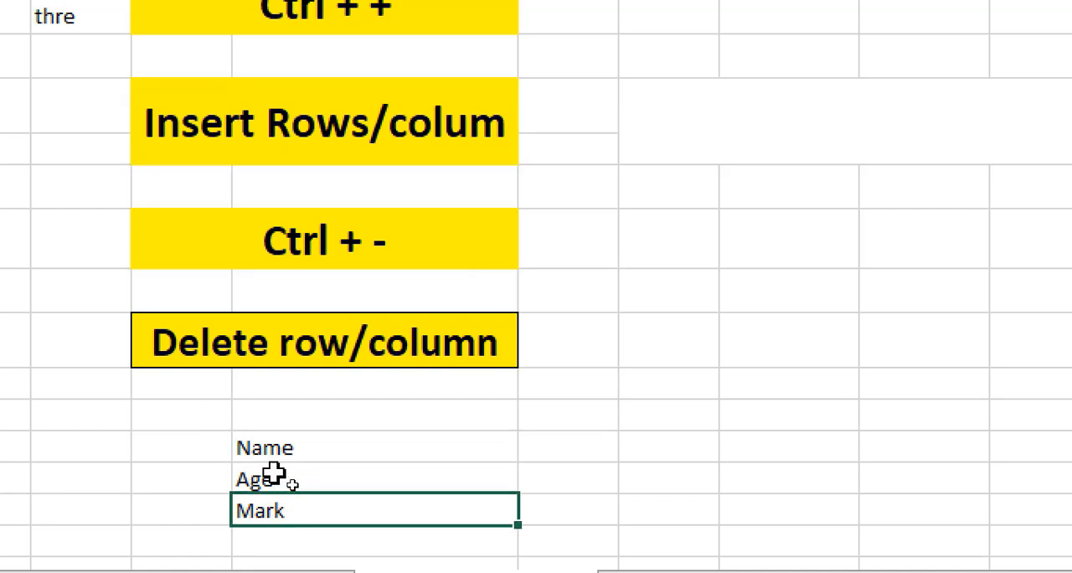
click(274, 475)
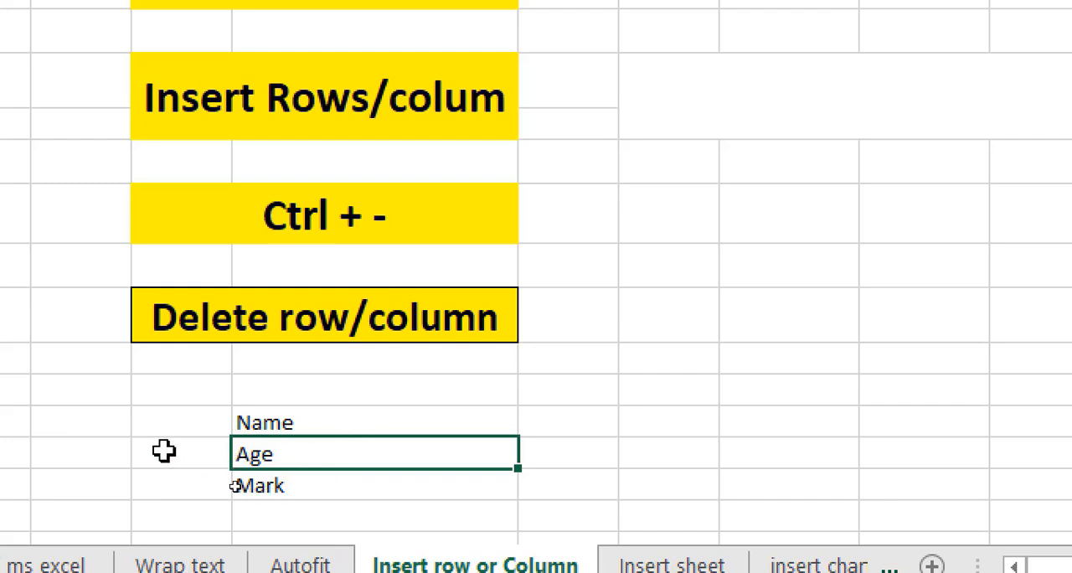
Insert seven blank rows above the Age row, between Name and Age in the column F list.
click(134, 457)
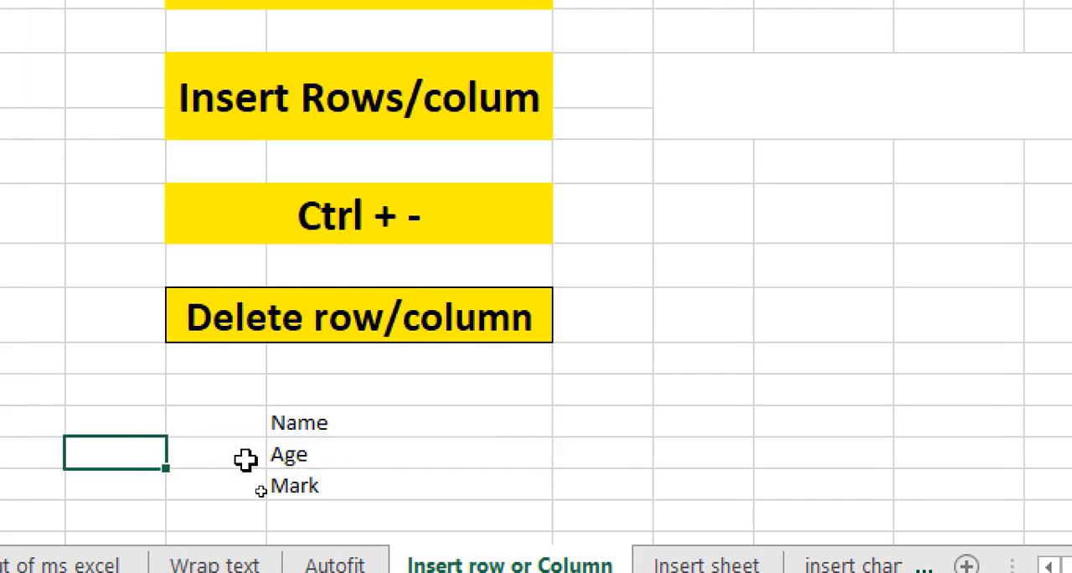
key(shift+space)
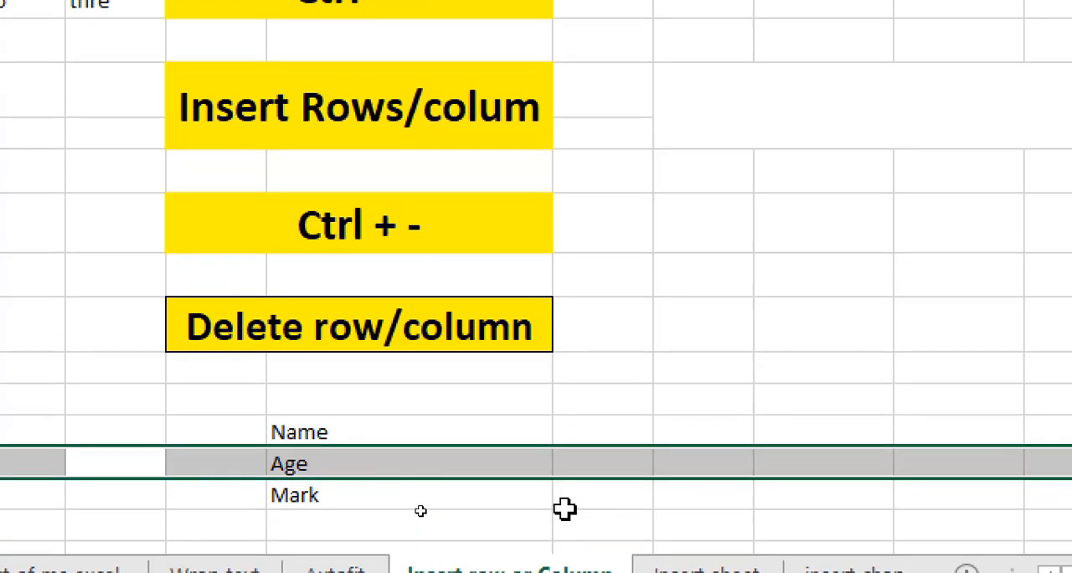
key(ctrl+shift+plus)
key(ctrl+shift+plus)
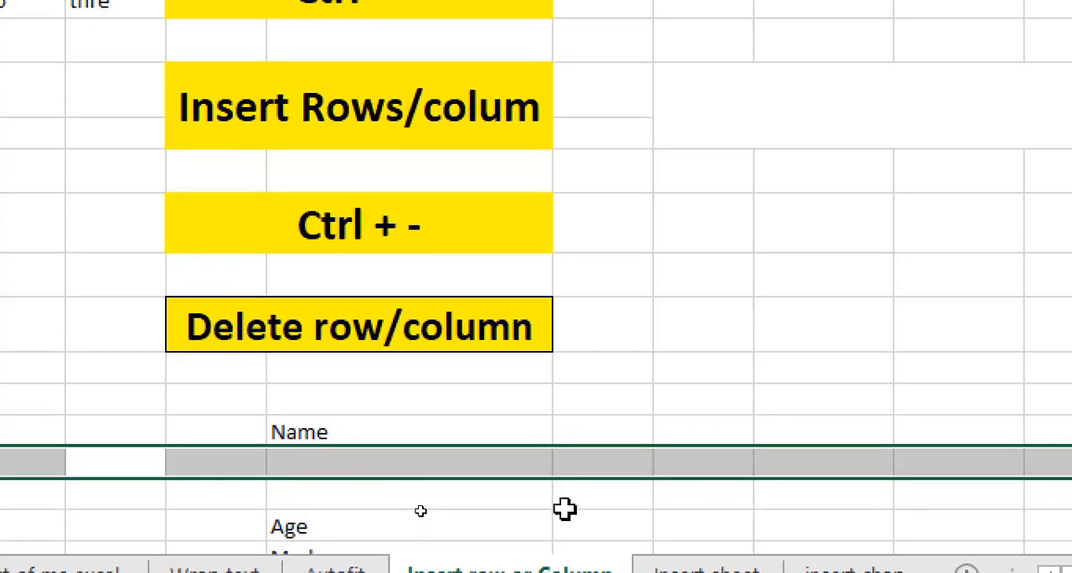
key(ctrl+shift+plus)
scroll(559, 457, down, 4)
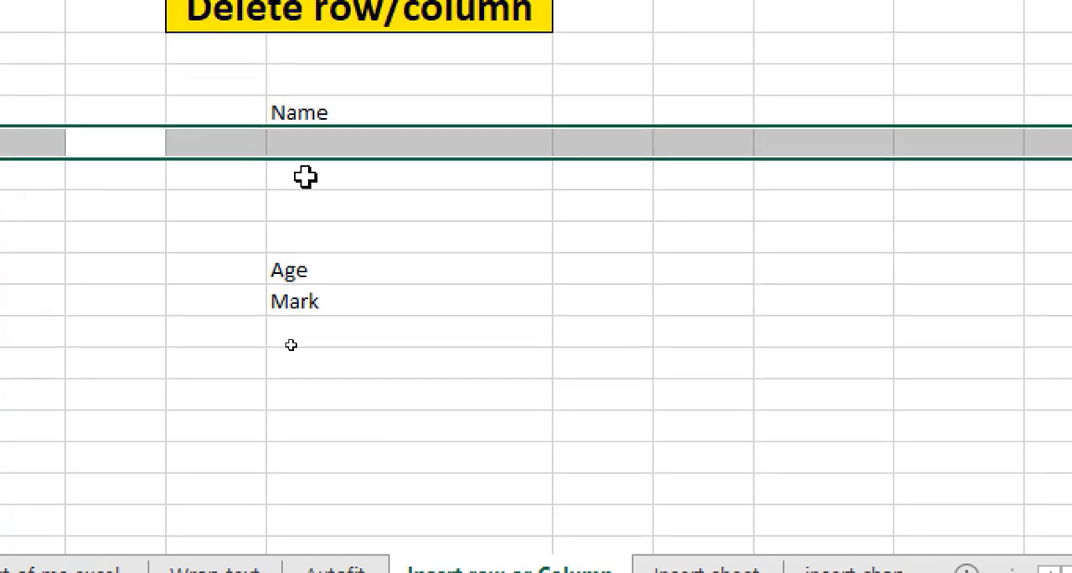
key(ctrl+shift+plus)
key(ctrl+shift+plus)
key(ctrl+shift+plus)
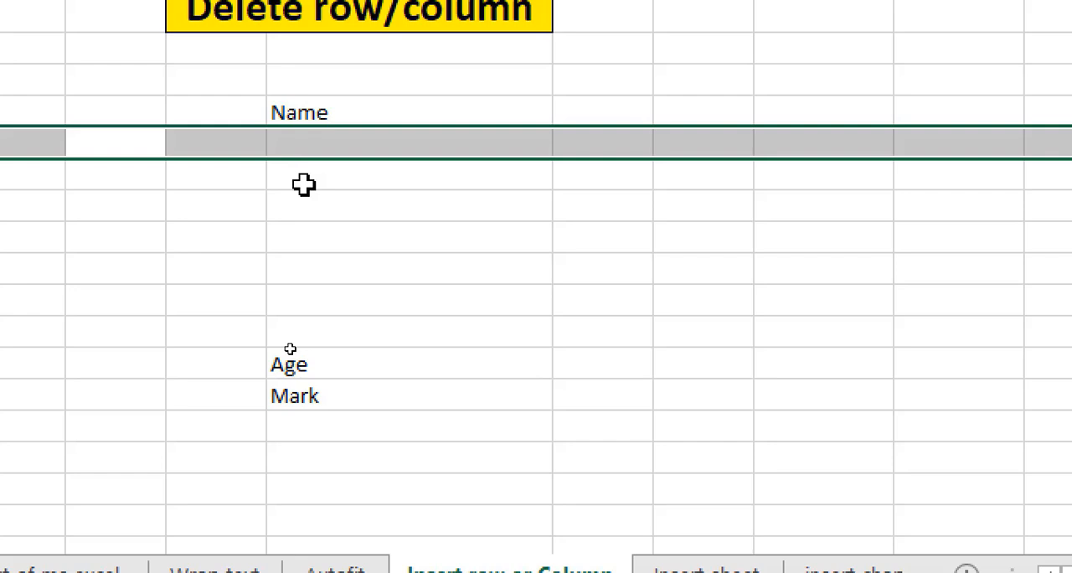
Delete all seven blank rows between Name and Age in the column F list.
scroll(314, 170, up, 2)
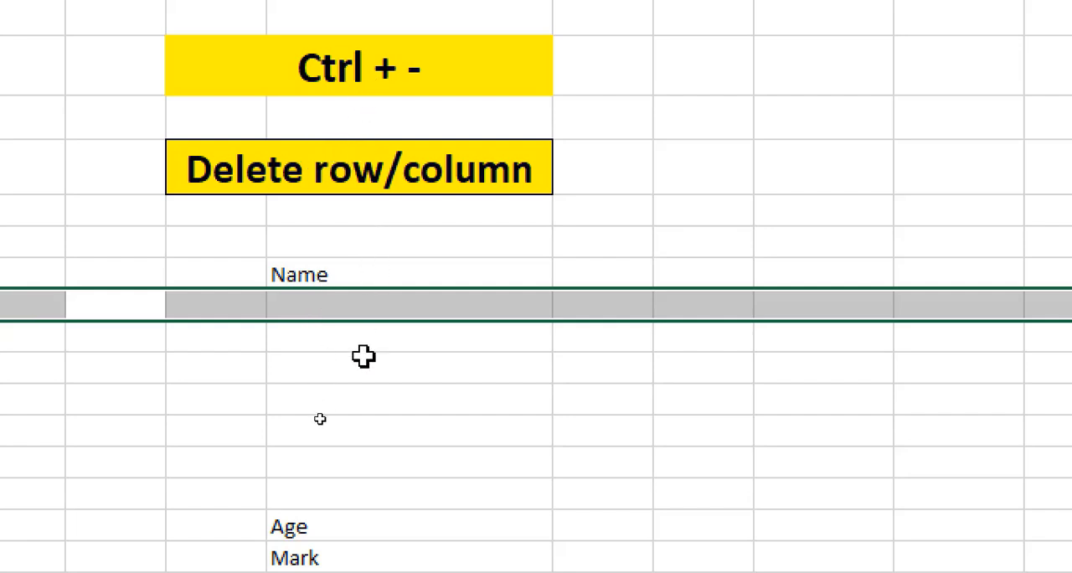
key(ctrl+minus)
key(ctrl+minus)
key(ctrl+minus)
key(ctrl+minus)
key(ctrl+minus)
key(ctrl+minus)
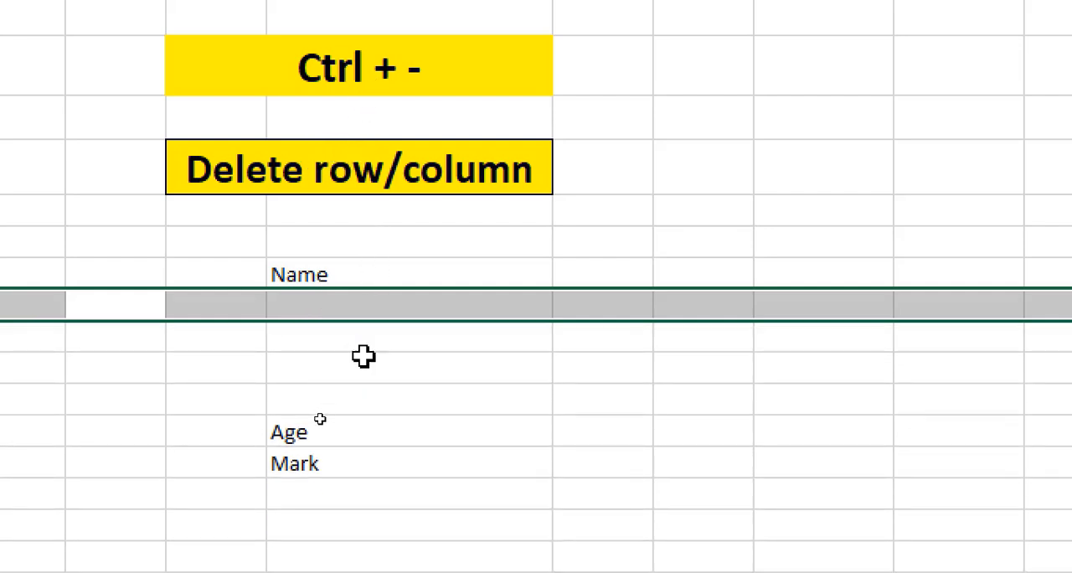
key(ctrl+minus)
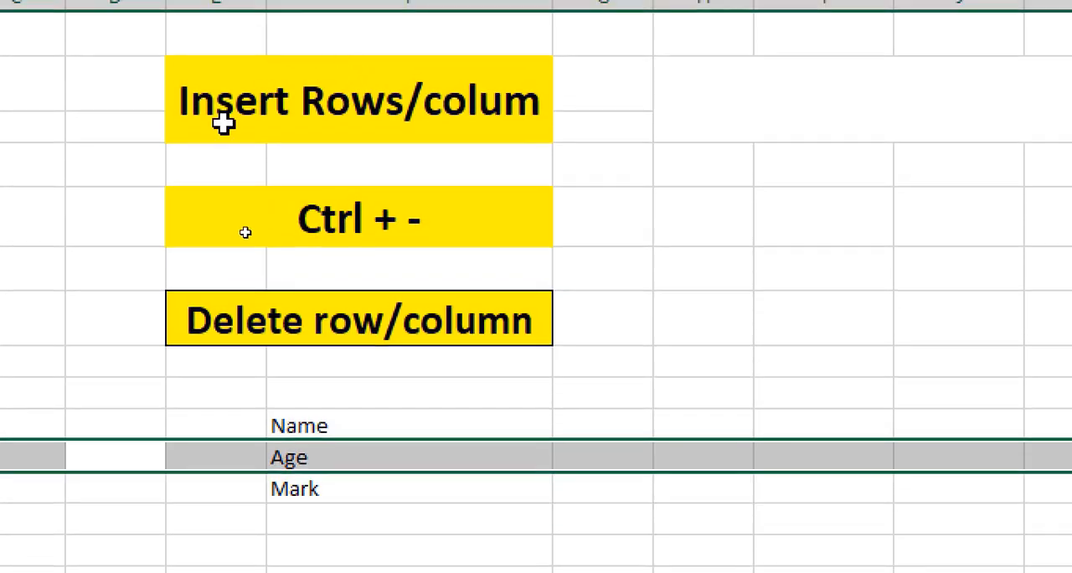
Insert four blank columns before column C, between Name and Age in the table starting in row 1.
scroll(394, 259, up, 3)
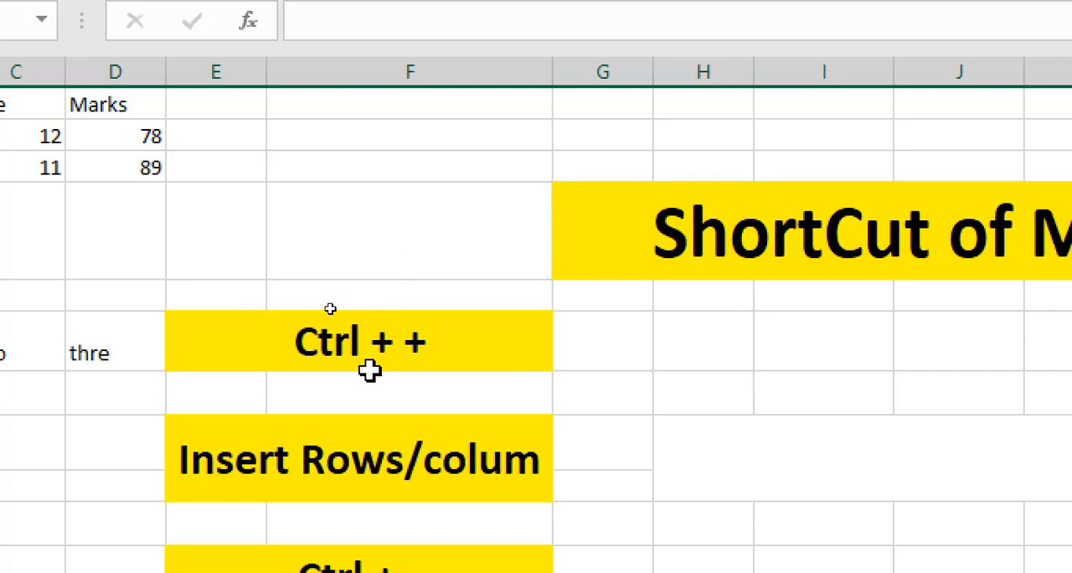
scroll(400, 361, down, 2)
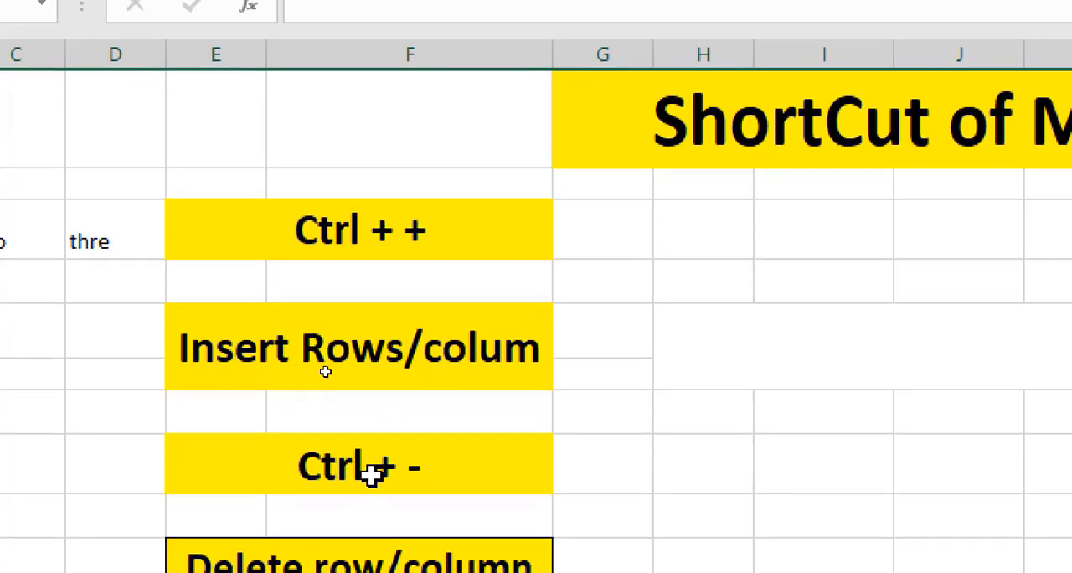
scroll(91, 132, up, 1)
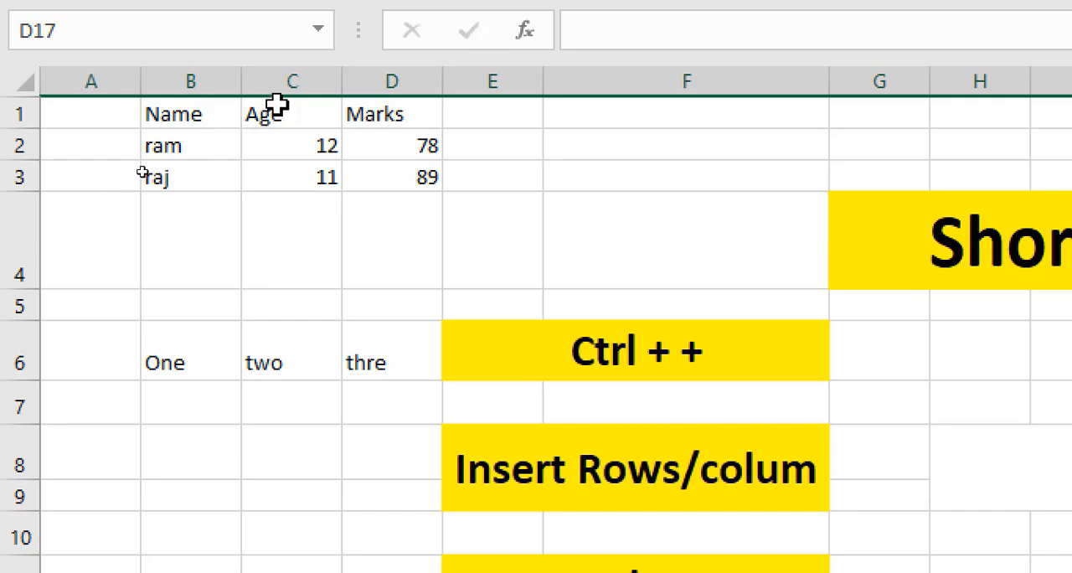
click(285, 77)
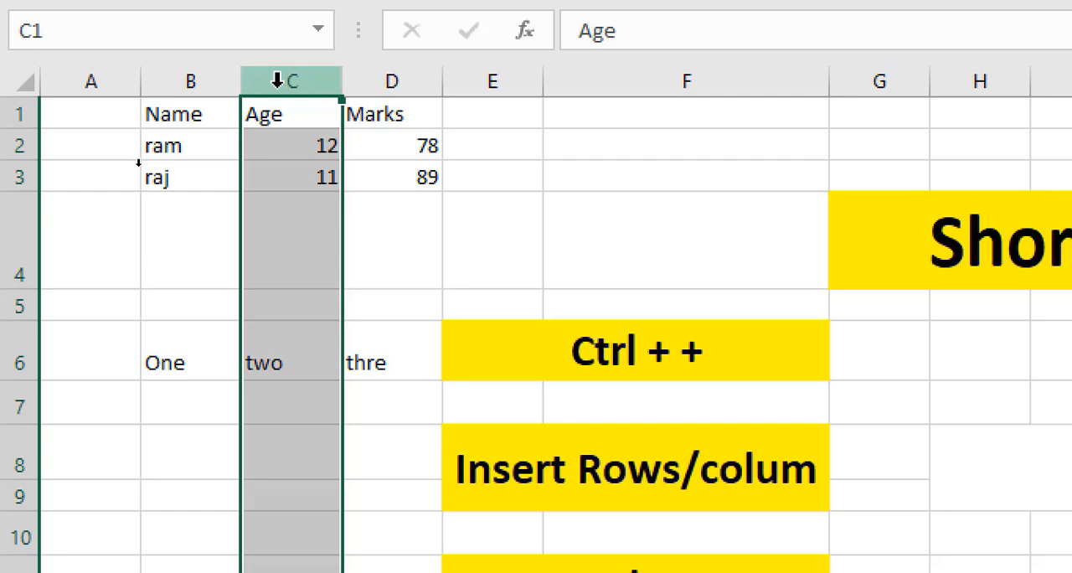
key(ctrl+plus)
key(ctrl+plus)
key(ctrl+plus)
key(ctrl+plus)
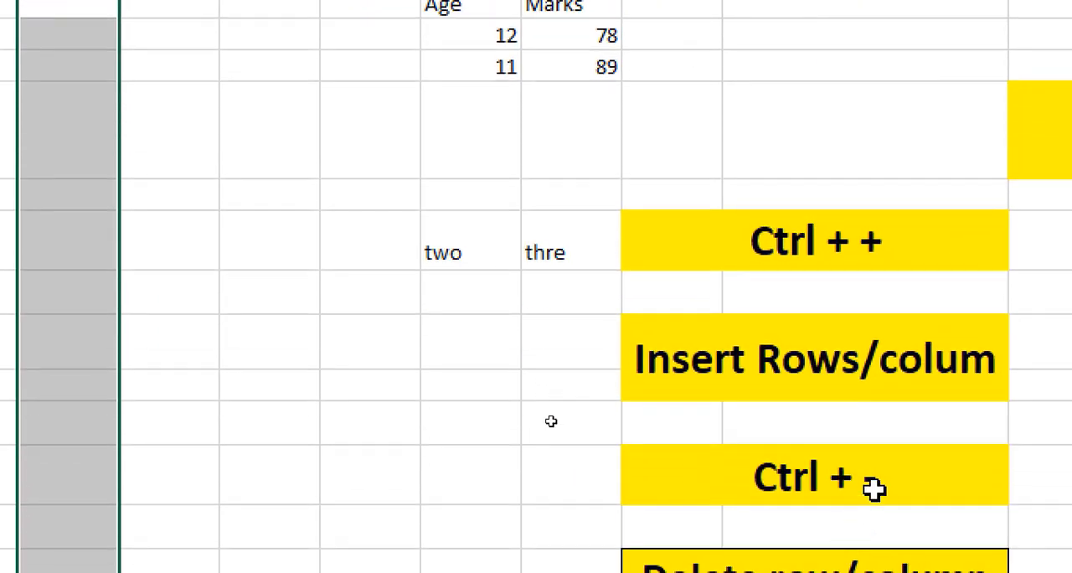
click(881, 488)
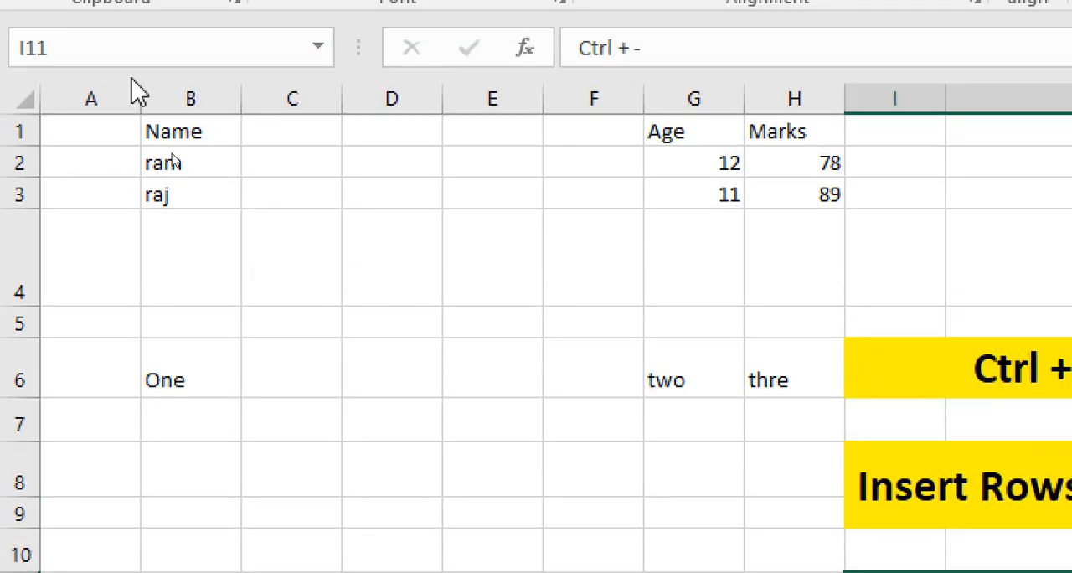
Delete the four blank columns between Name and Age in the table starting in row 1.
click(292, 107)
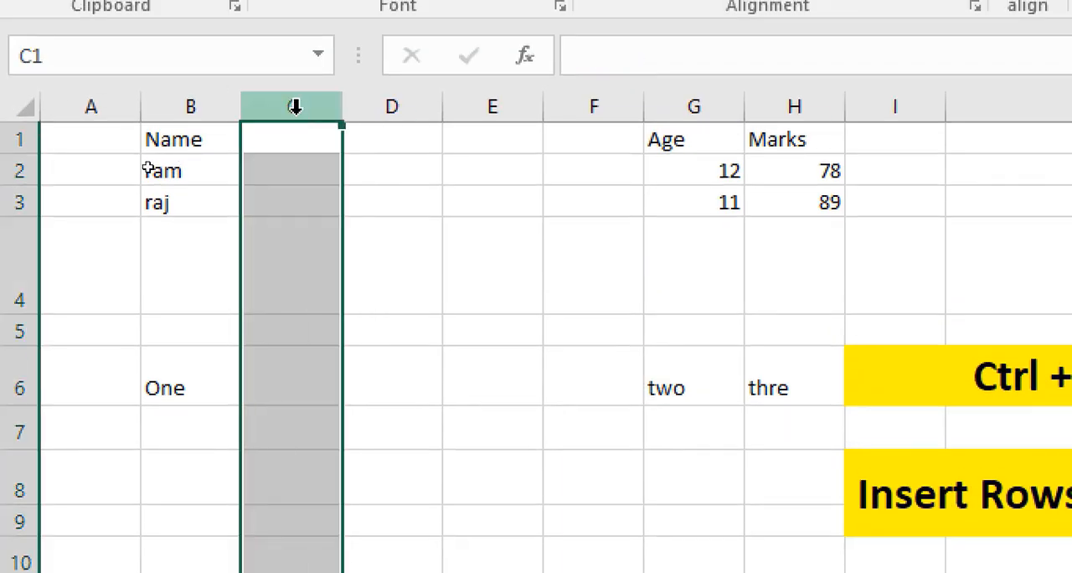
key(ctrl+minus)
key(ctrl+minus)
key(ctrl+minus)
key(ctrl+minus)
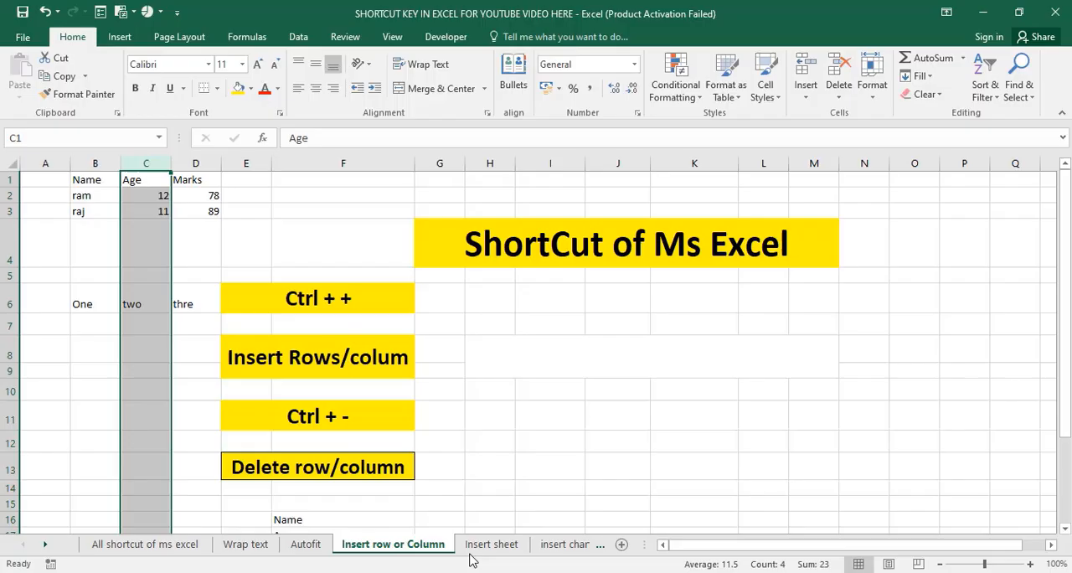
Insert a new blank worksheet directly before the Insert sheet worksheet.
click(491, 543)
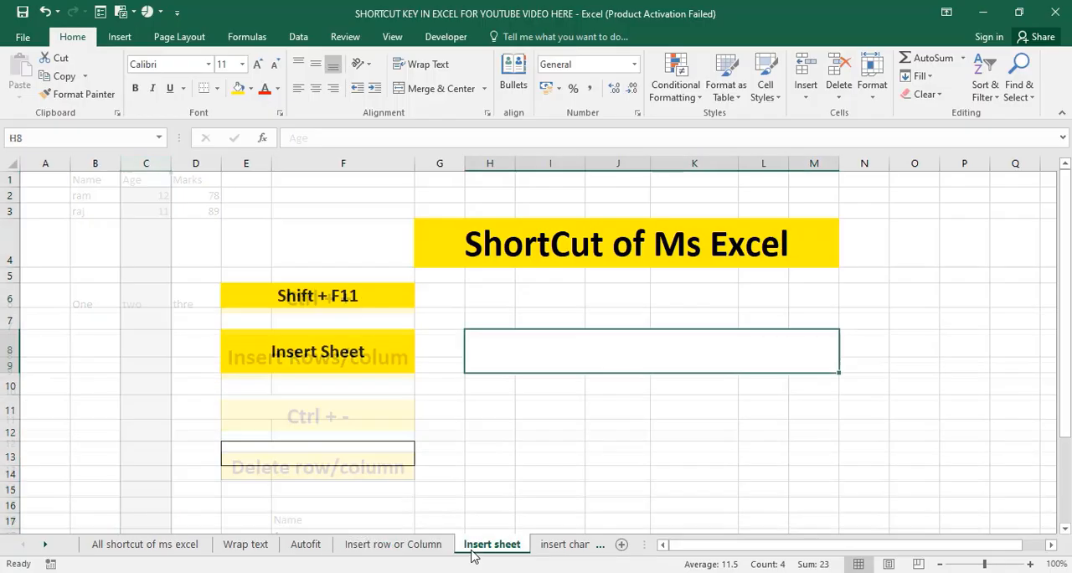
click(371, 315)
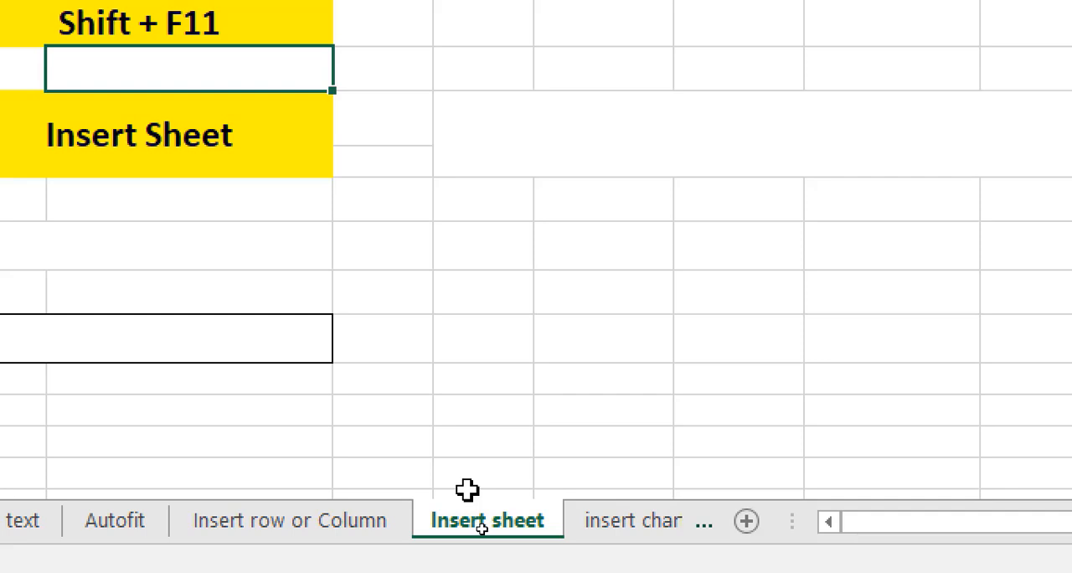
key(shift+F11)
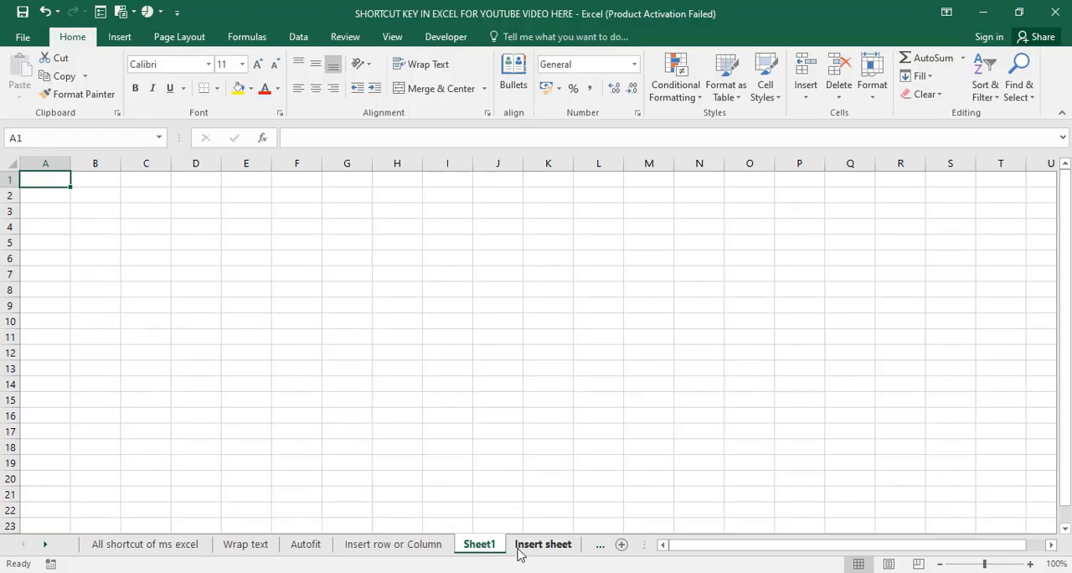
click(519, 548)
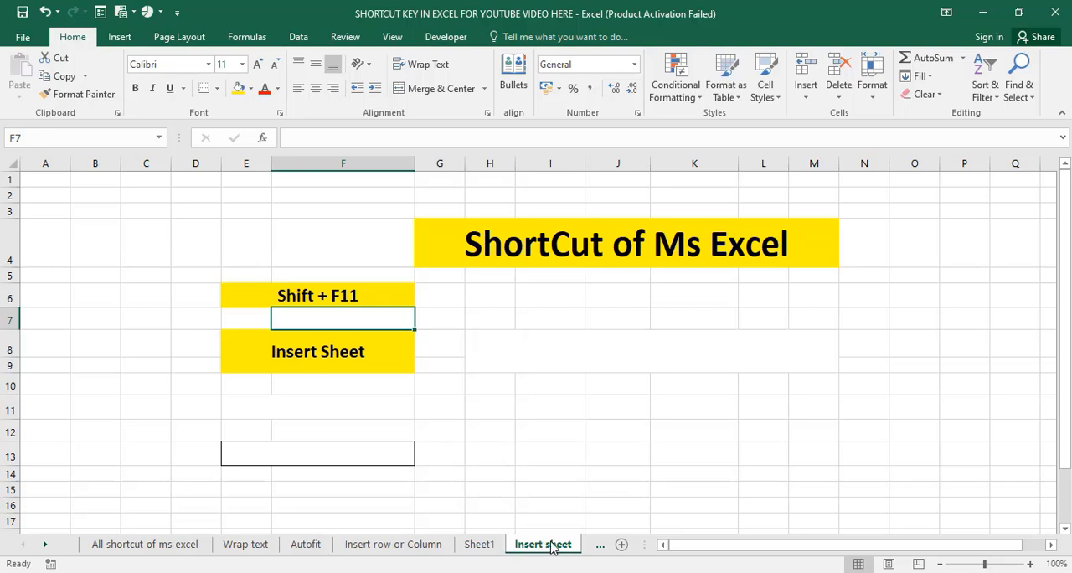
Create a column chart on its own chart sheet from the Name, age and mark table in J6:L9 of the insert chart sheet.
click(48, 547)
click(469, 546)
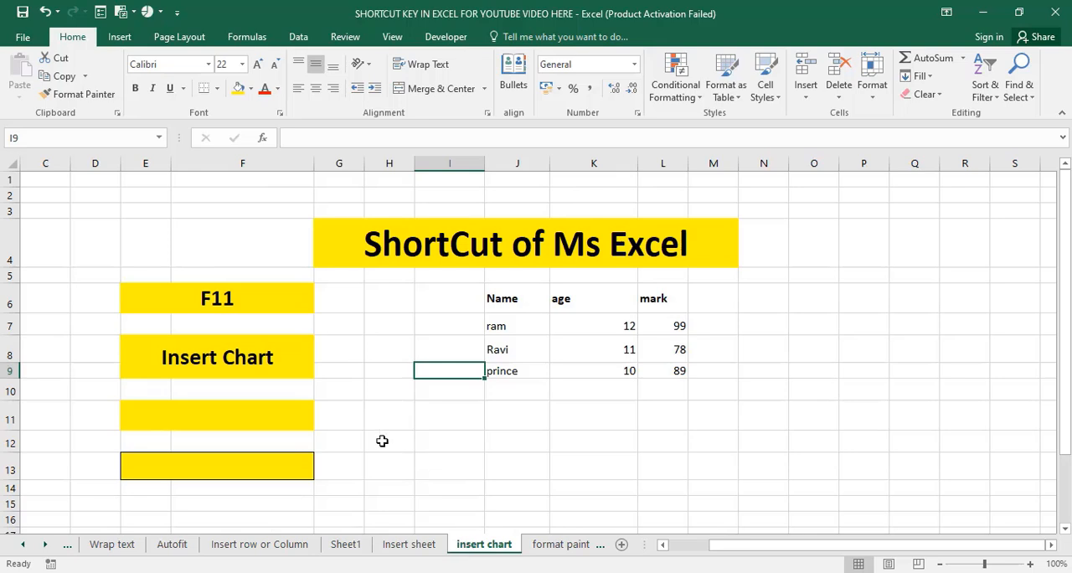
click(239, 300)
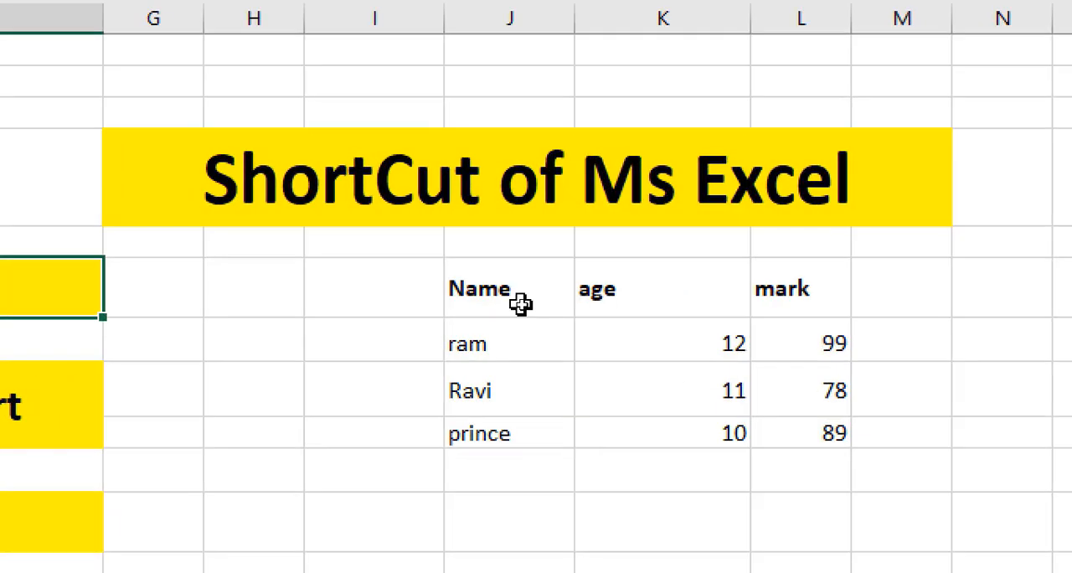
drag(520, 304, 675, 368)
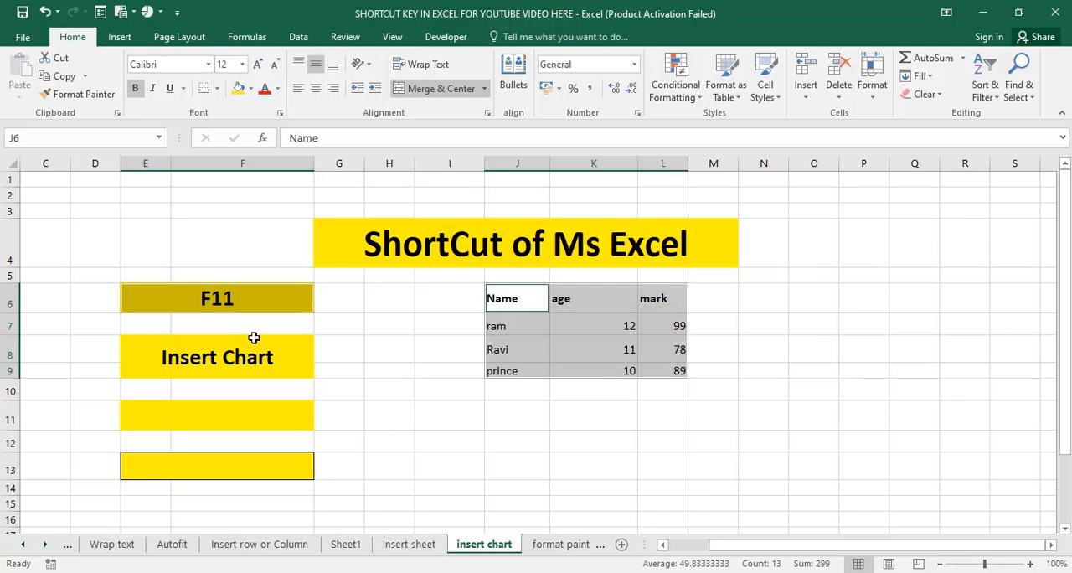
click(444, 359)
drag(523, 312, 659, 369)
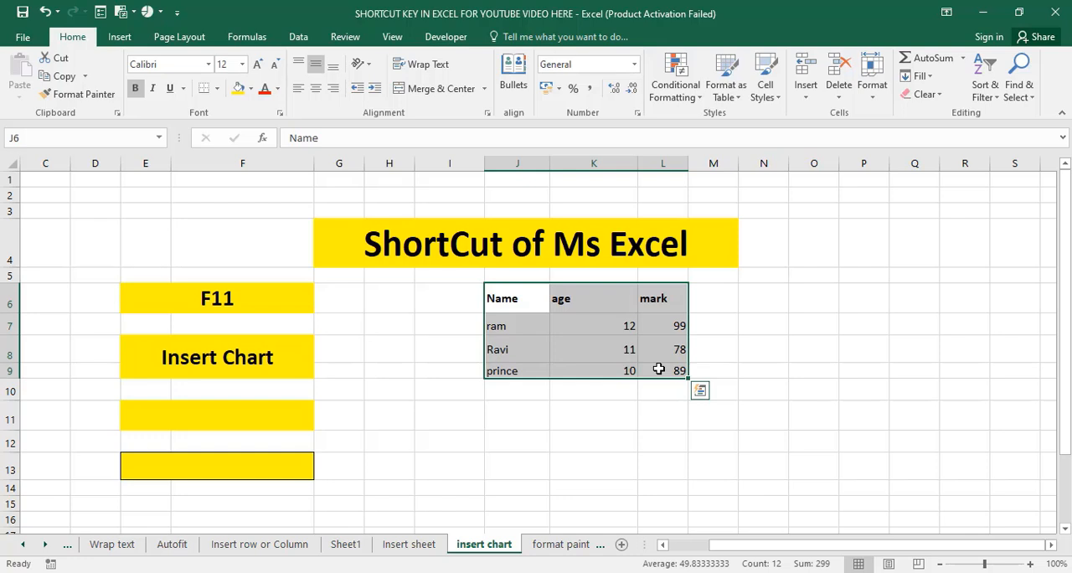
key(F11)
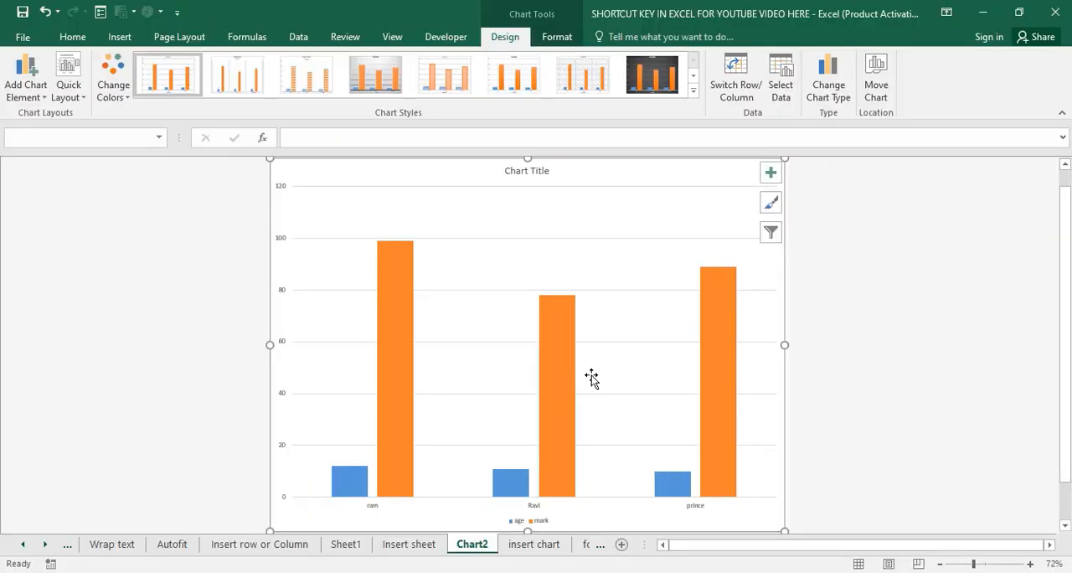
click(770, 172)
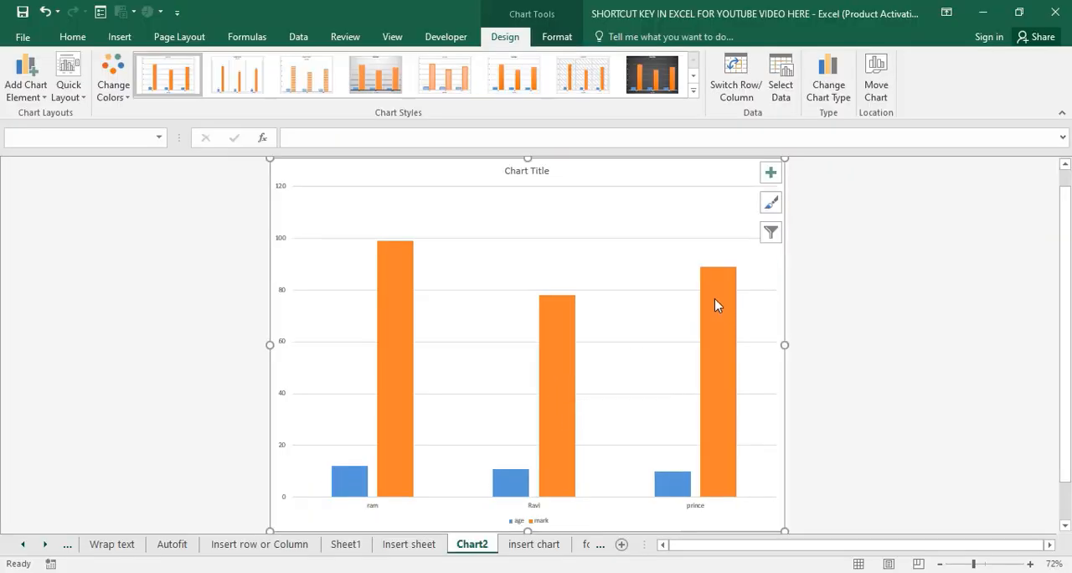
click(549, 552)
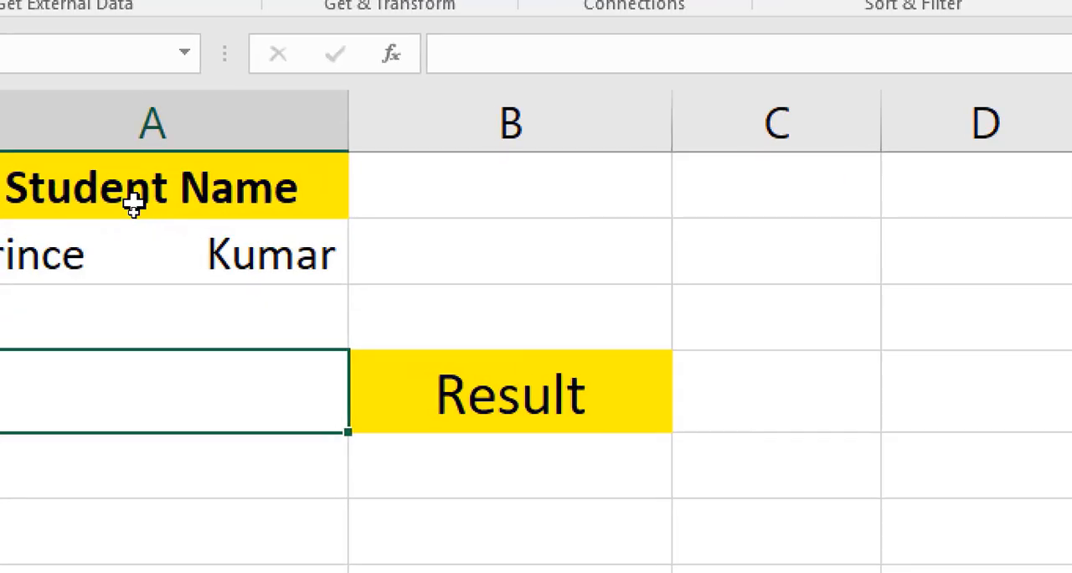
Enter =trim(A2) in cell A4 to remove the extra spaces from the student name in A2.
click(133, 211)
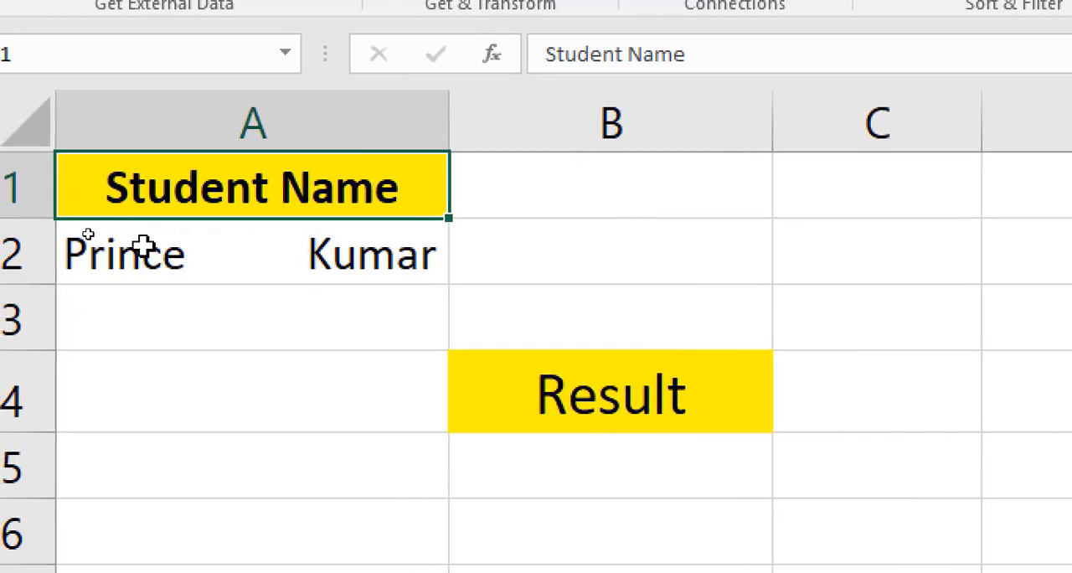
click(143, 244)
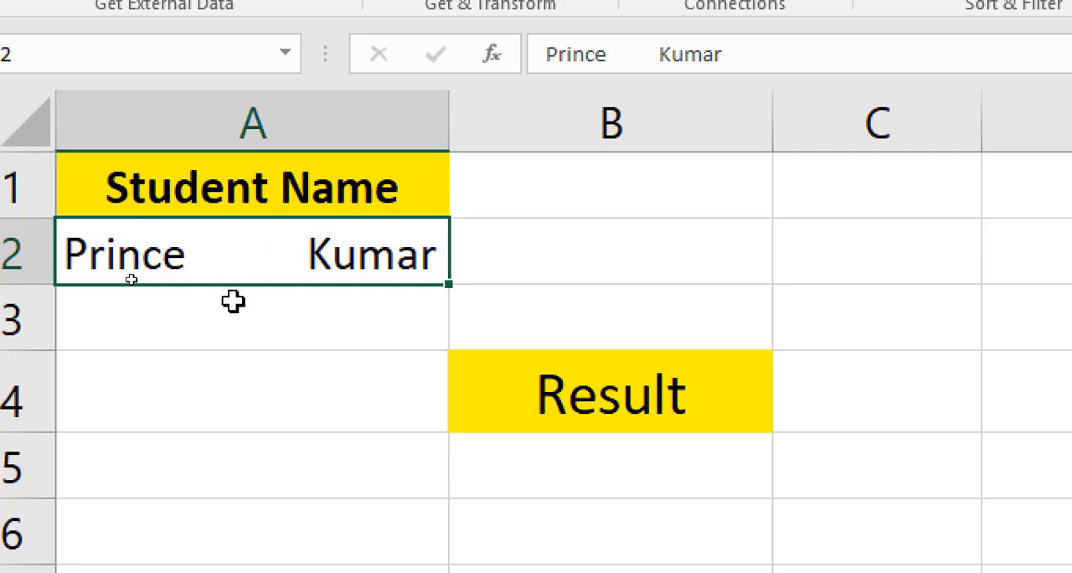
click(477, 305)
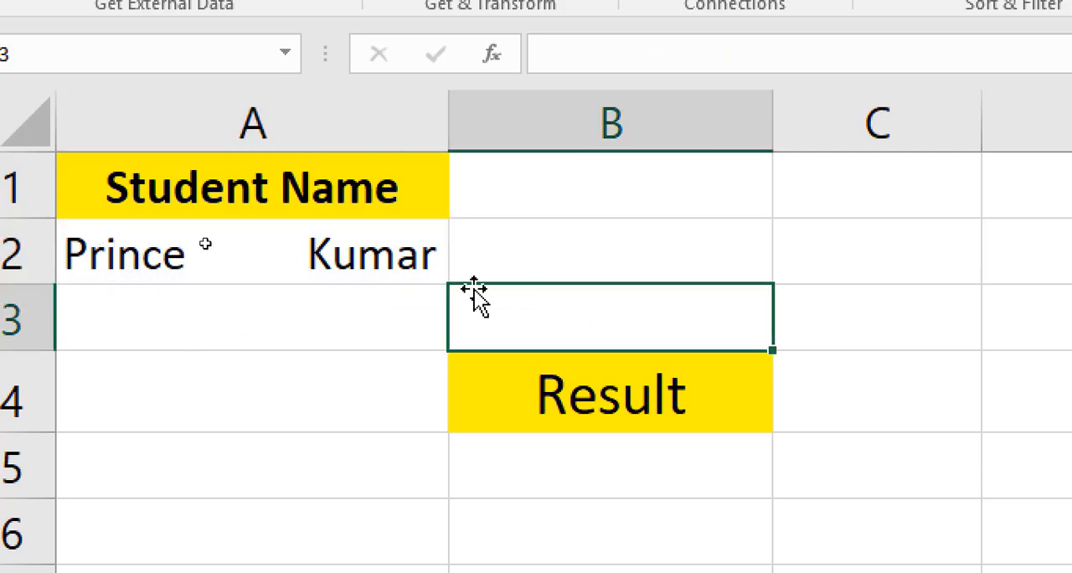
click(179, 257)
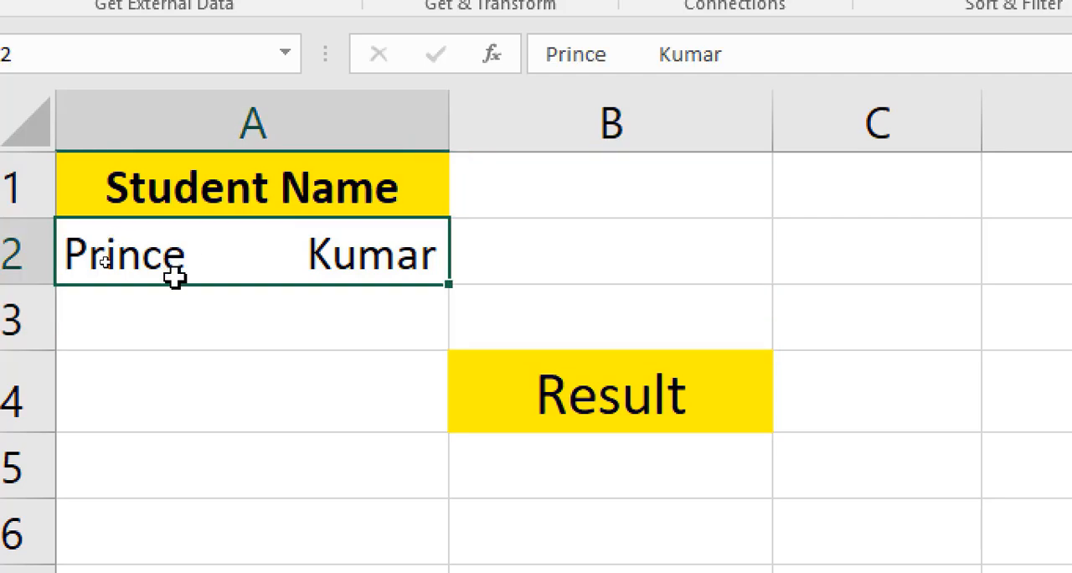
click(186, 387)
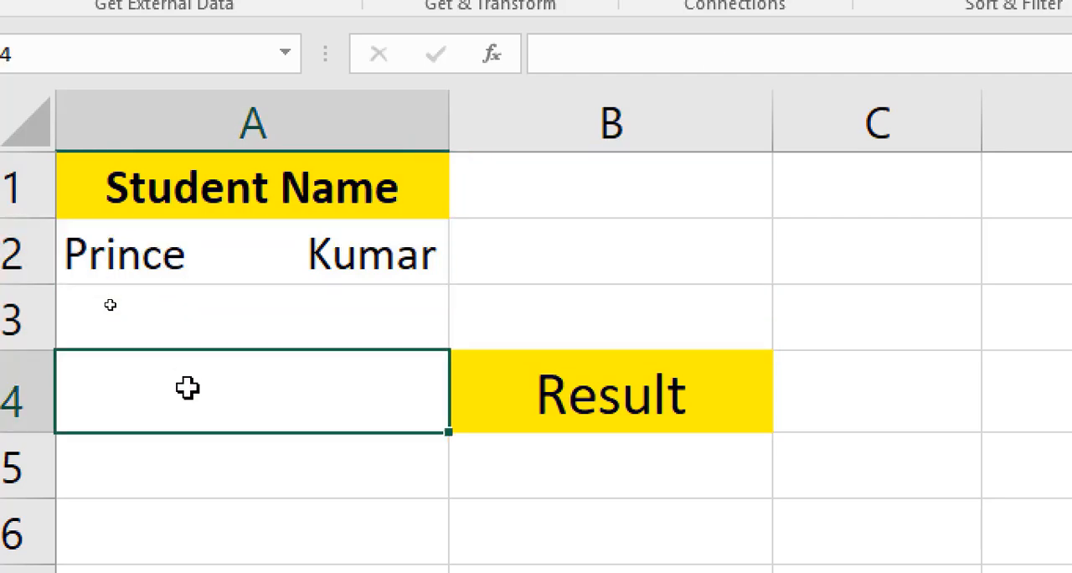
click(218, 260)
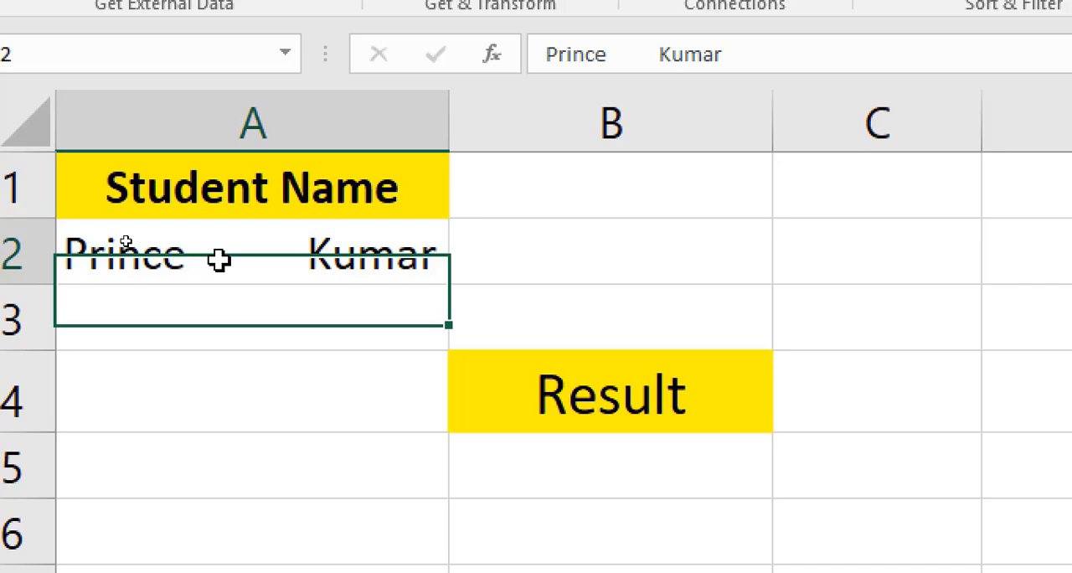
click(206, 382)
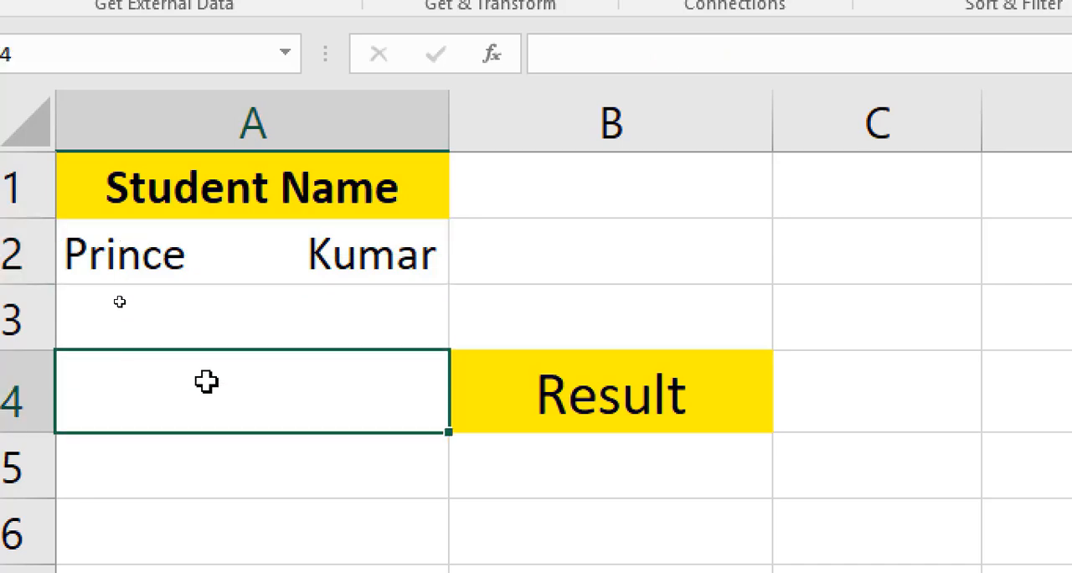
text(=trim)
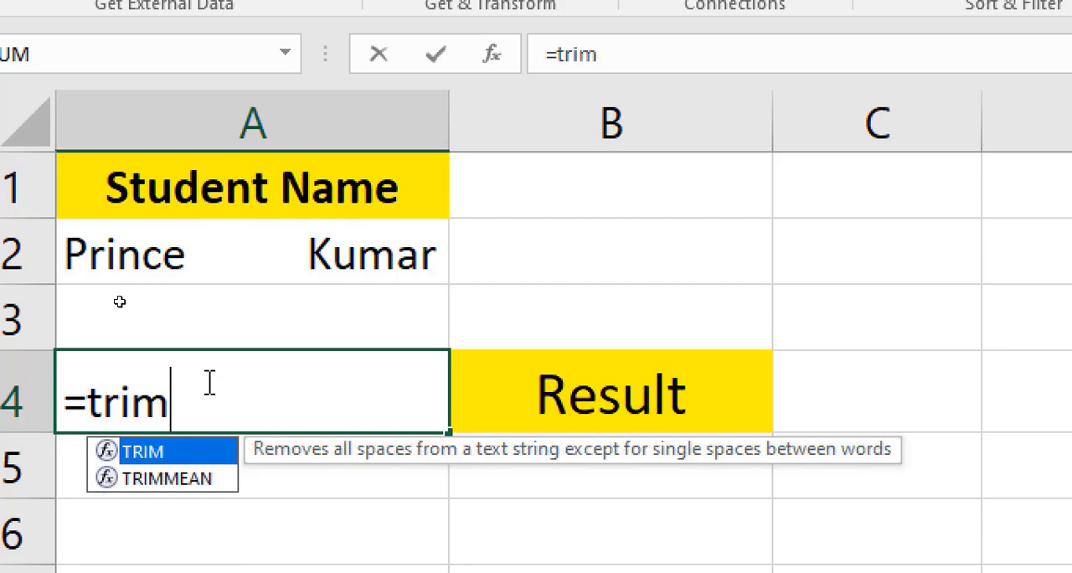
text(()
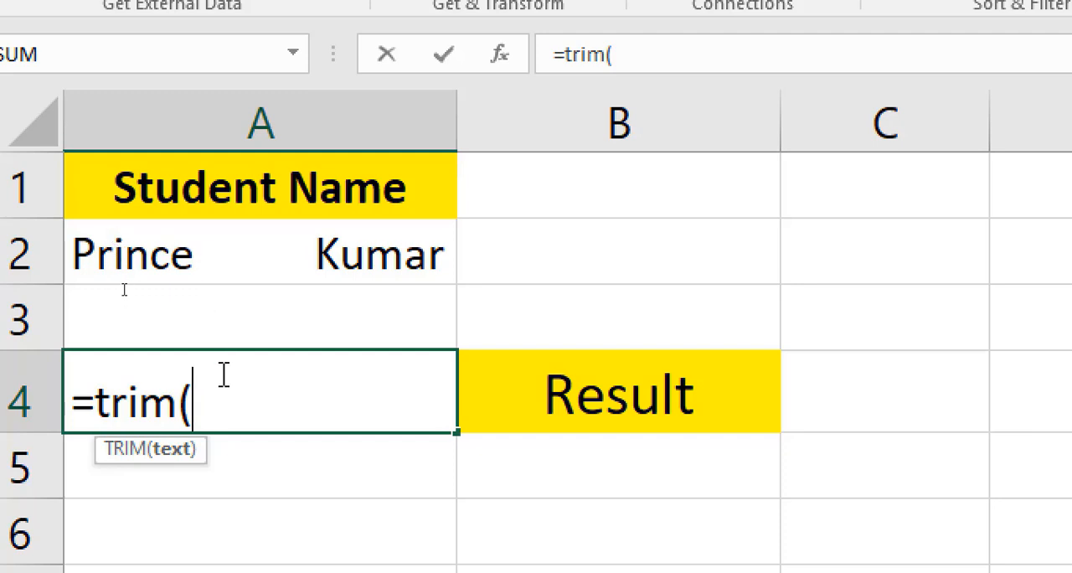
click(231, 260)
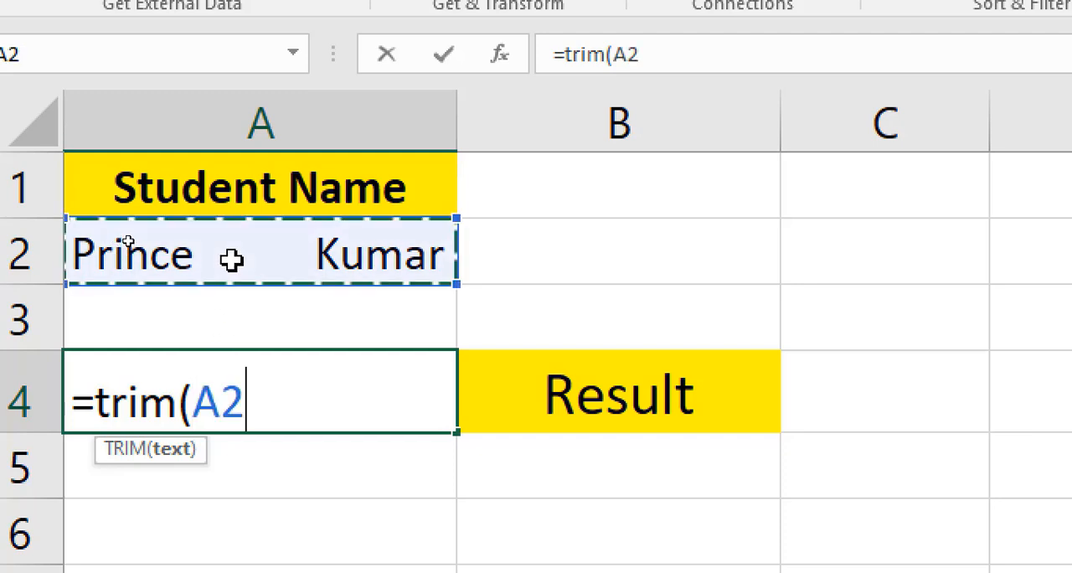
text())
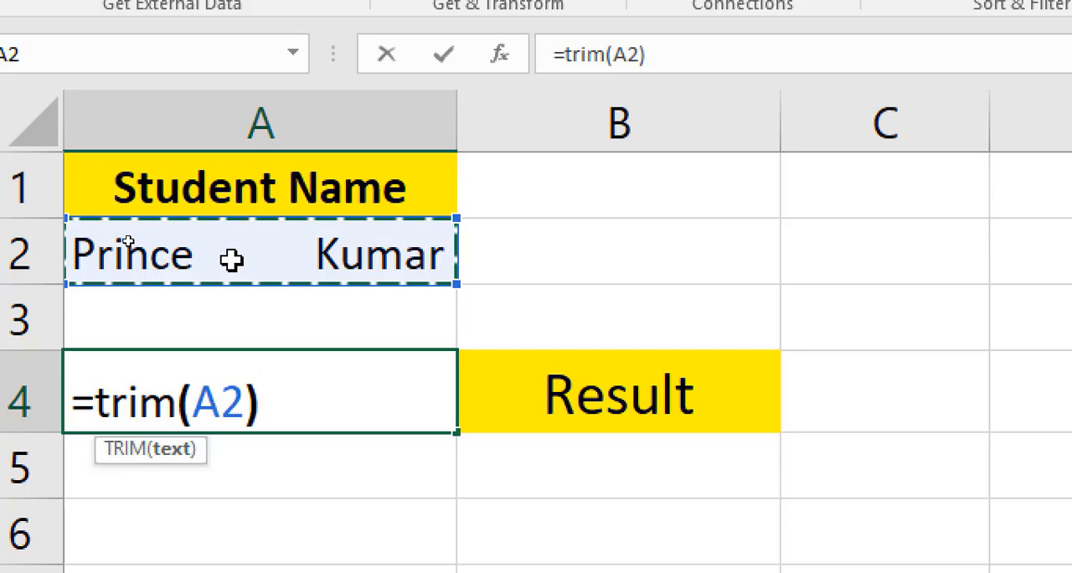
key(Return)
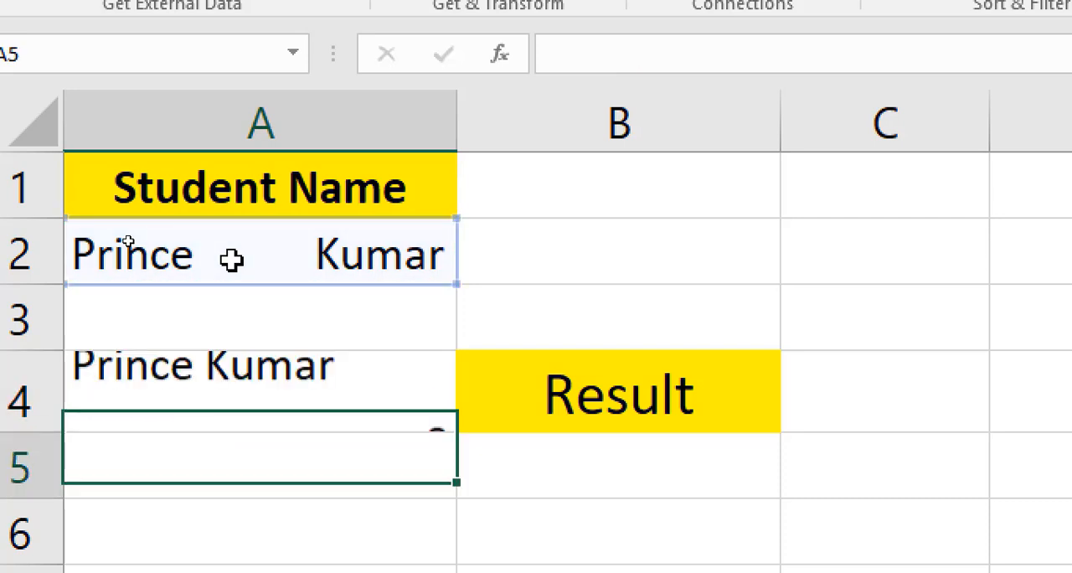
click(196, 407)
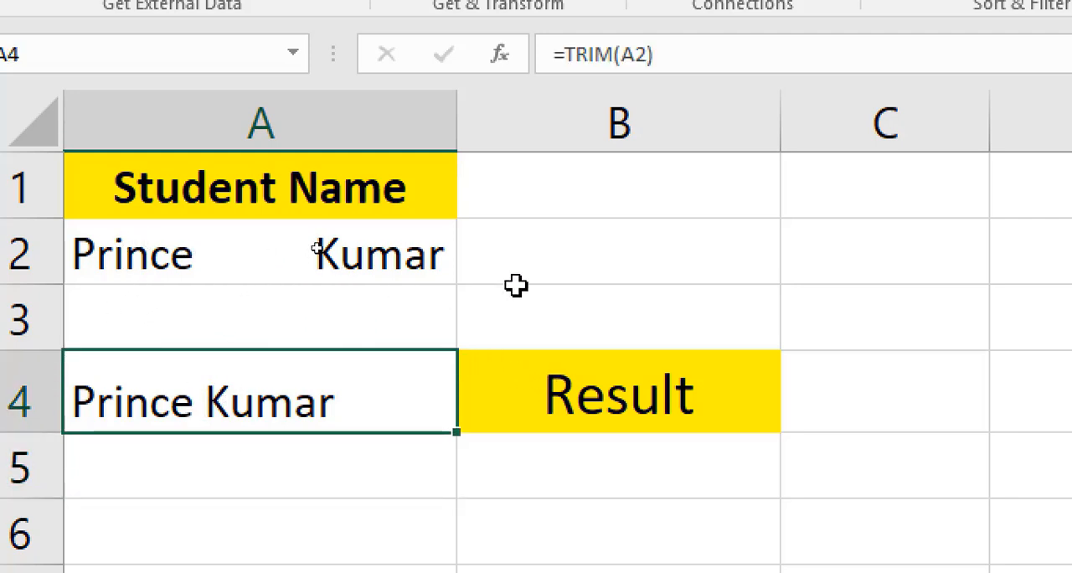
Enter the label Trim() in cell B2 beside the untrimmed student name.
click(609, 274)
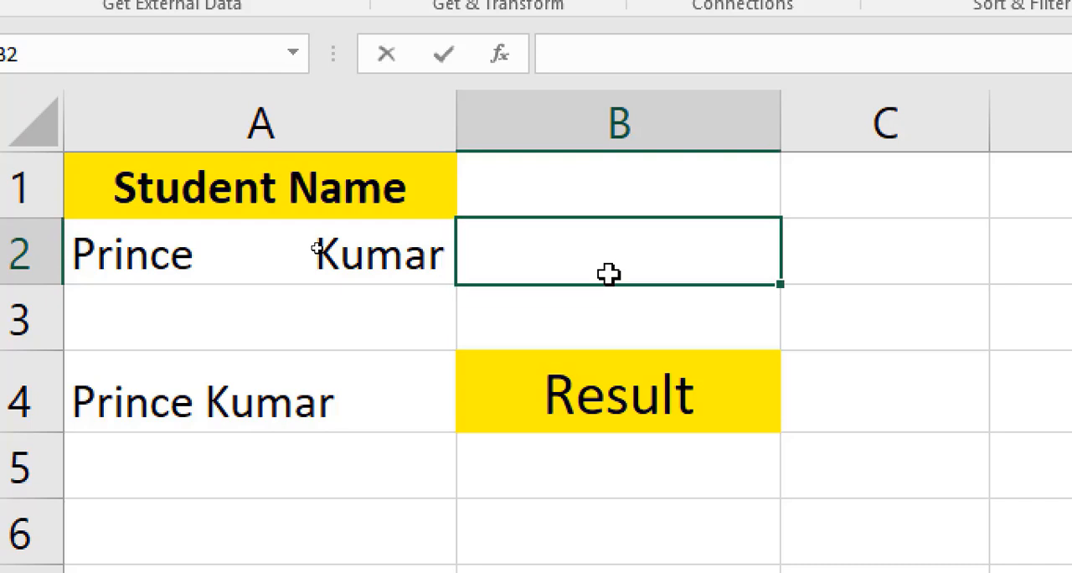
text(Trim)
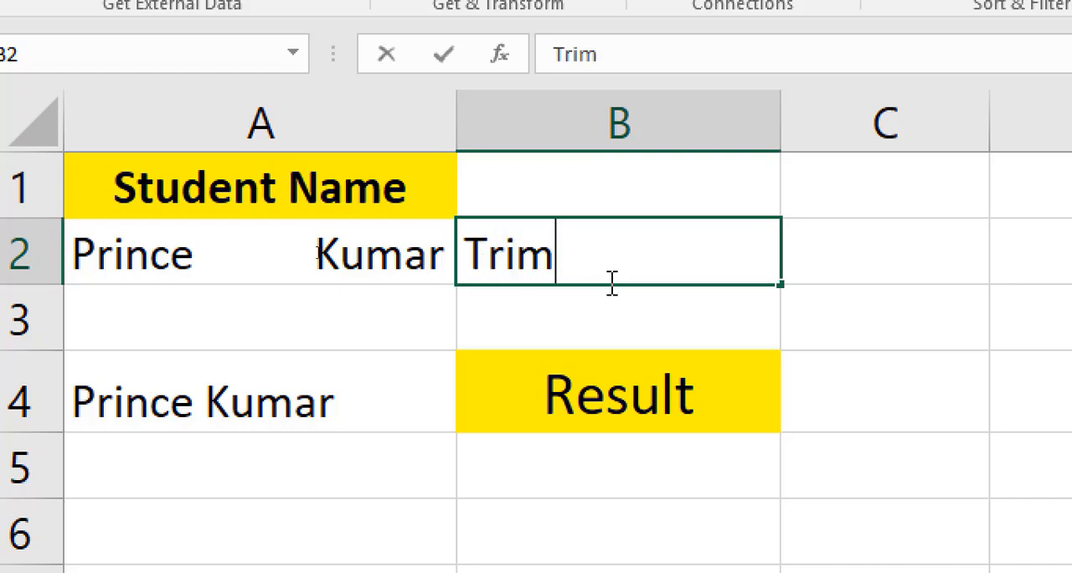
text(())
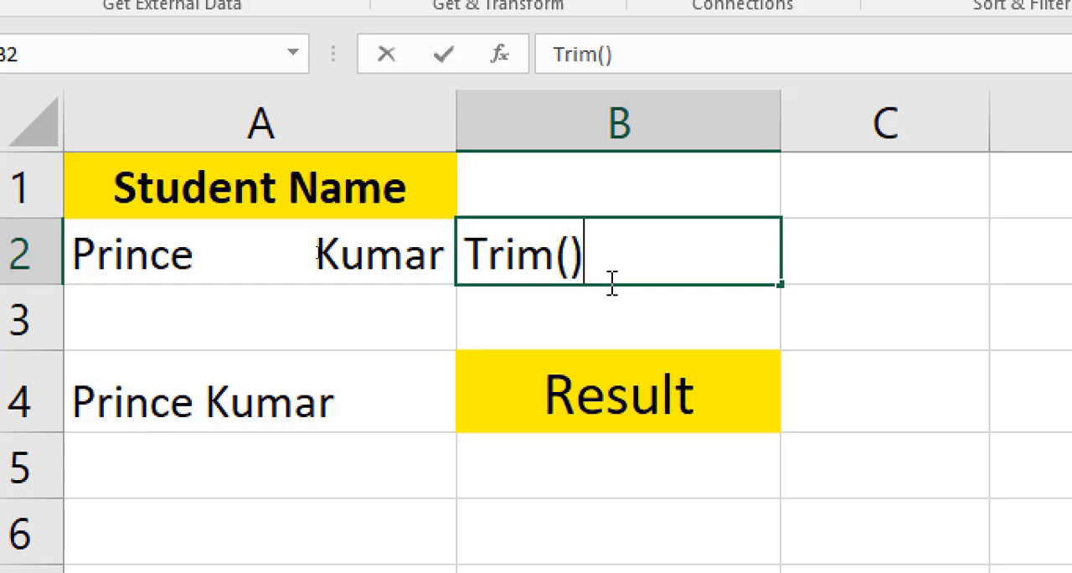
click(435, 290)
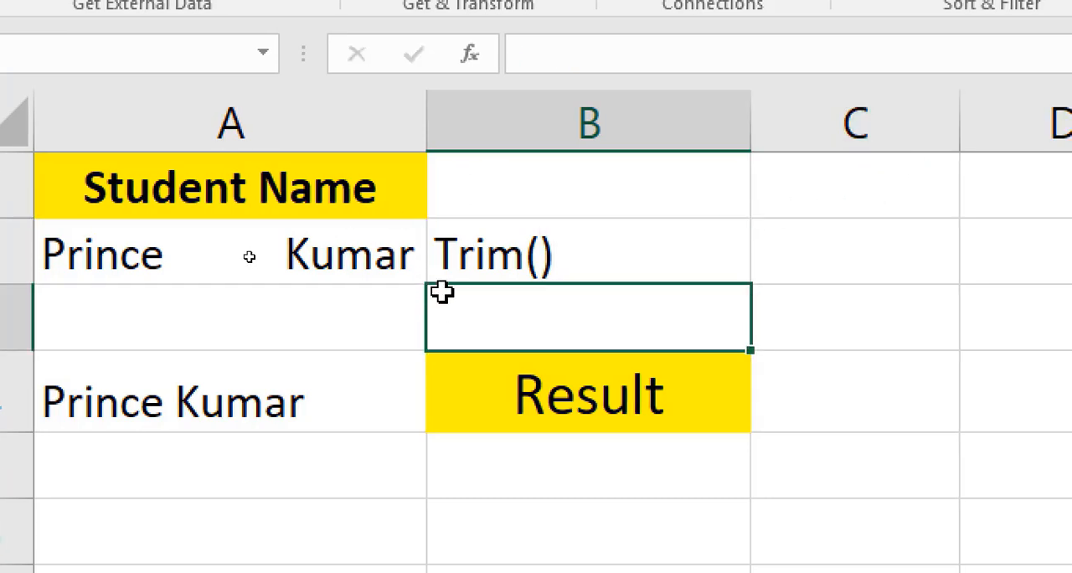
click(461, 259)
click(168, 372)
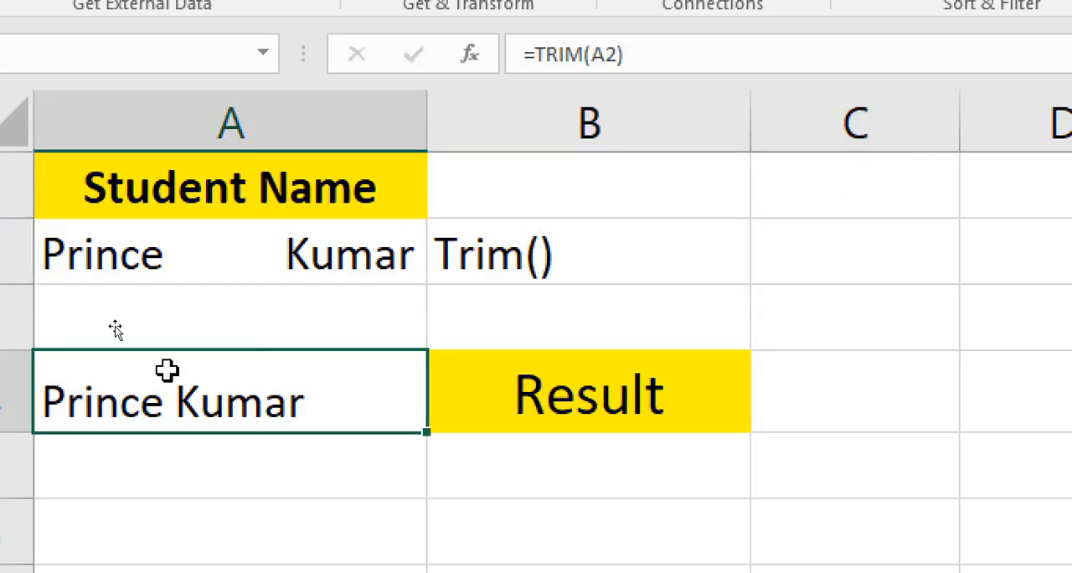